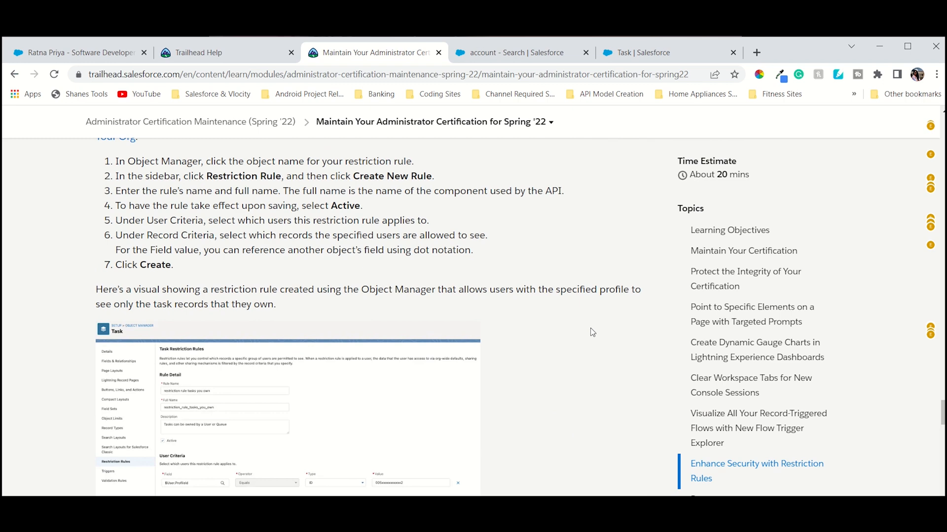
Read the restriction rules section and the Hands-on Challenge requirements on the Trailhead maintenance module page.
{"action": "scroll", "coordinate": [593, 331], "scroll_direction": "up", "scroll_amount": 6}
{"action": "scroll", "coordinate": [592, 331], "scroll_direction": "down", "scroll_amount": 5}
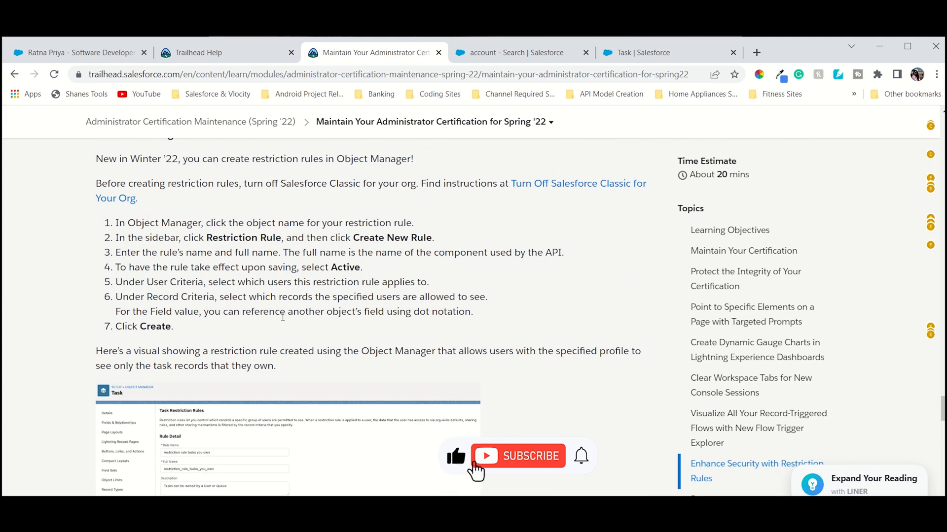
{"action": "scroll", "coordinate": [282, 315], "scroll_direction": "up", "scroll_amount": 3}
{"action": "scroll", "coordinate": [282, 316], "scroll_direction": "down", "scroll_amount": 5}
{"action": "scroll", "coordinate": [268, 245], "scroll_direction": "up", "scroll_amount": 17}
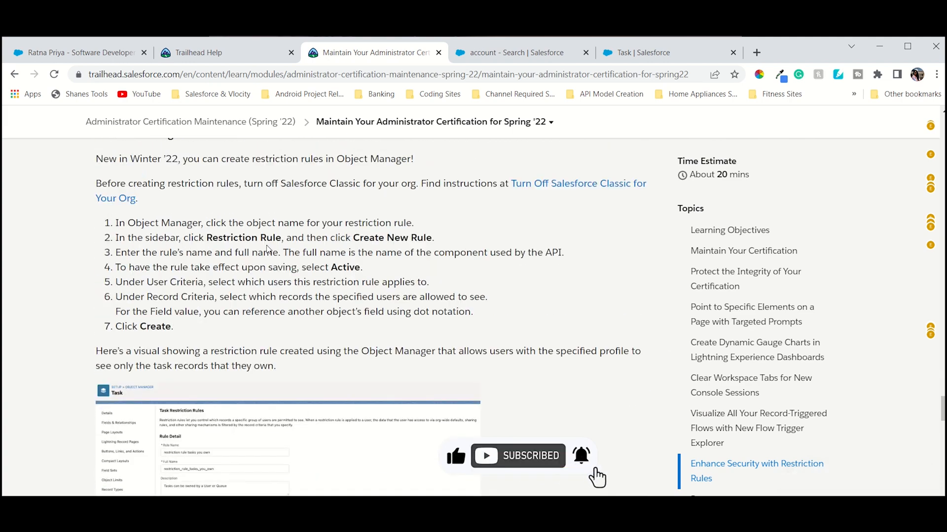
{"action": "scroll", "coordinate": [267, 246], "scroll_direction": "up", "scroll_amount": 20}
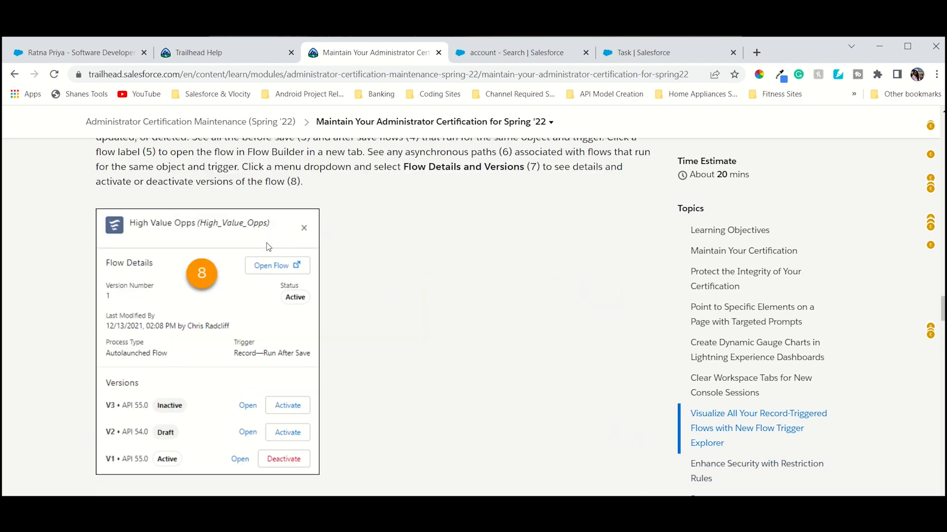
{"action": "scroll", "coordinate": [268, 247], "scroll_direction": "up", "scroll_amount": 10}
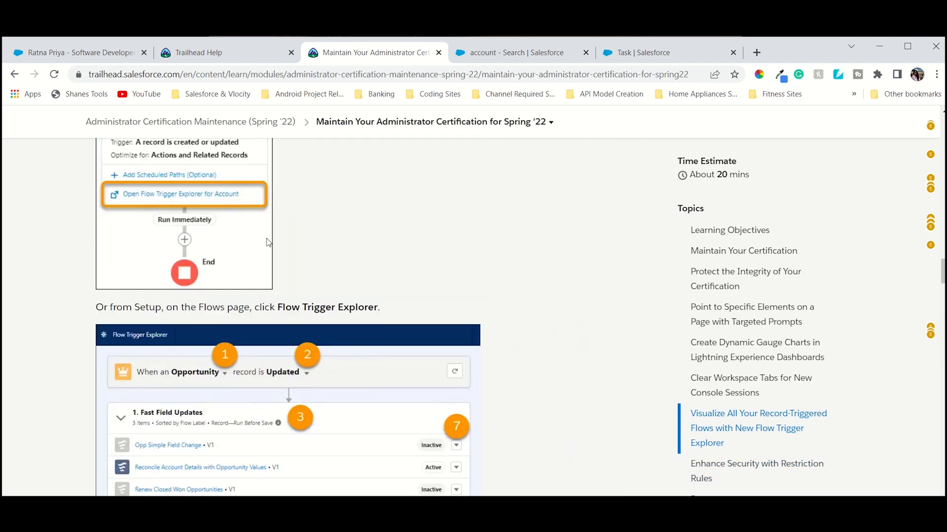
{"action": "scroll", "coordinate": [267, 242], "scroll_direction": "down", "scroll_amount": 12}
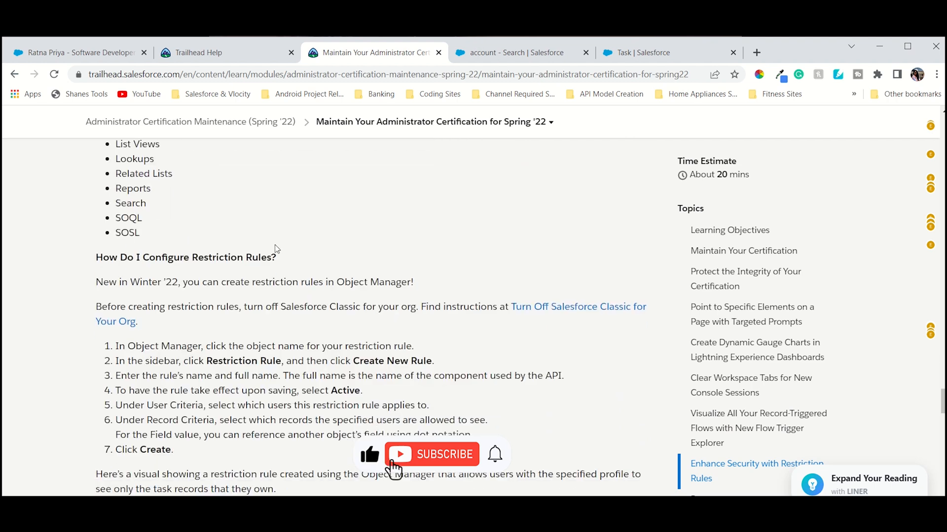
{"action": "scroll", "coordinate": [276, 248], "scroll_direction": "down", "scroll_amount": 15}
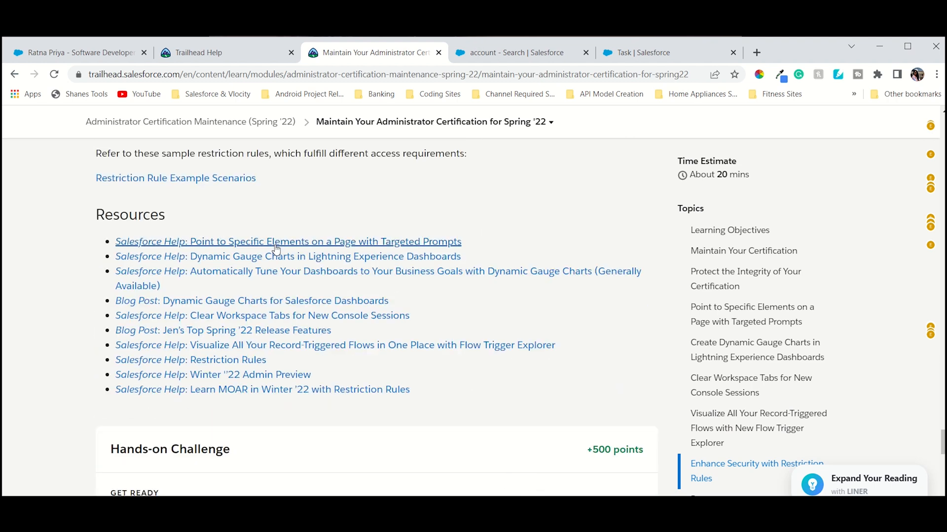
{"action": "scroll", "coordinate": [276, 249], "scroll_direction": "down", "scroll_amount": 10}
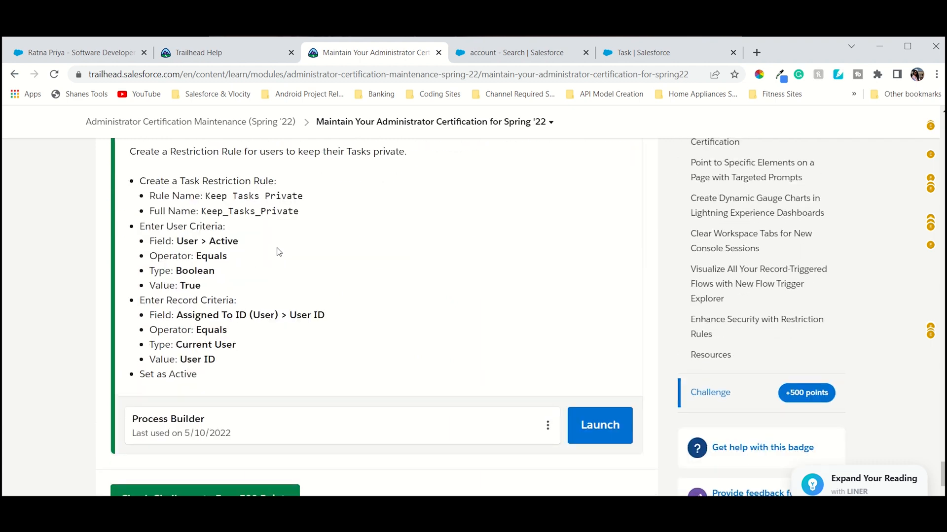
{"action": "scroll", "coordinate": [318, 252], "scroll_direction": "up", "scroll_amount": 1}
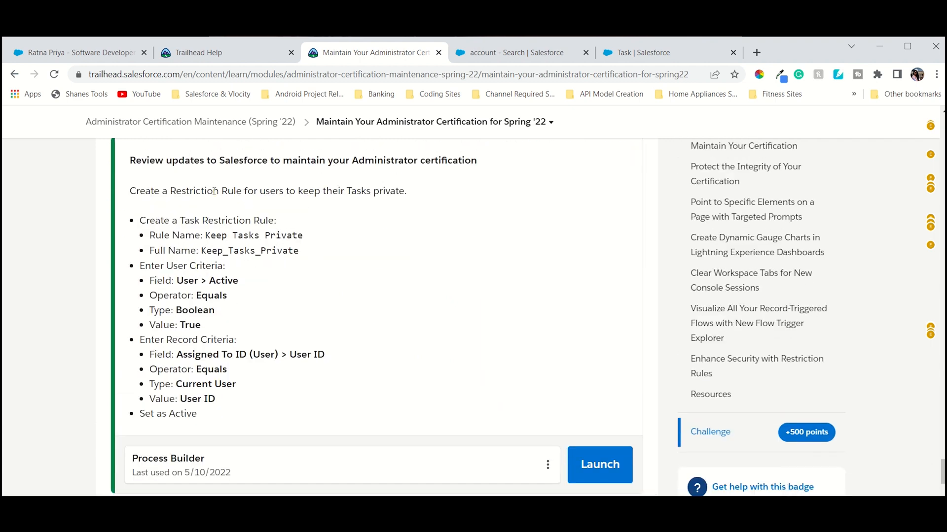
{"action": "left_click_drag", "start_coordinate": [154, 193], "coordinate": [416, 200]}
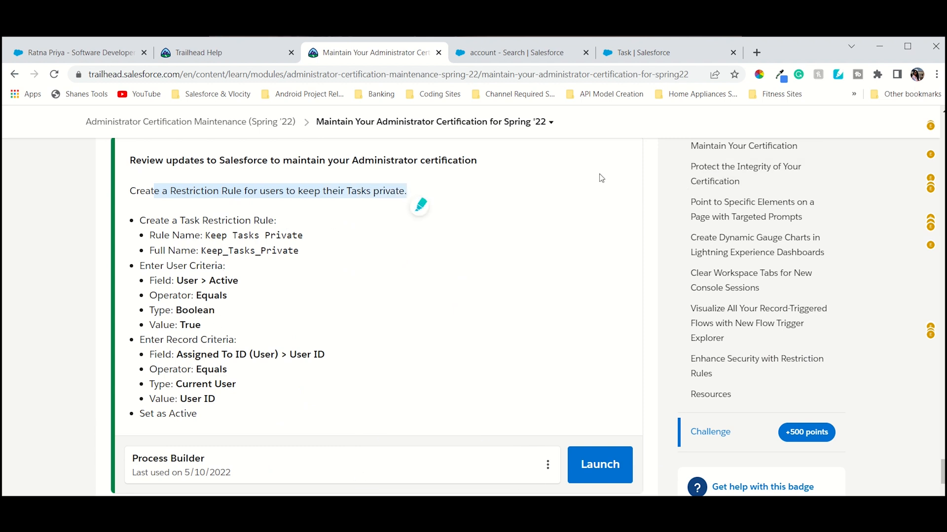
{"action": "left_click", "coordinate": [480, 191]}
{"action": "scroll", "coordinate": [515, 271], "scroll_direction": "down", "scroll_amount": 4}
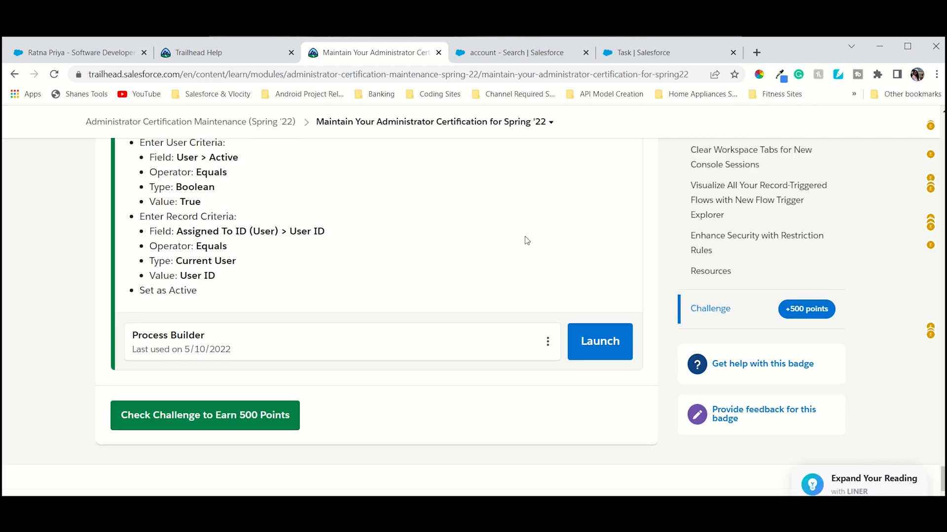
Close the account search and Task Salesforce browser tabs.
{"action": "left_click", "coordinate": [617, 53]}
{"action": "left_click", "coordinate": [585, 52]}
{"action": "left_click", "coordinate": [586, 52]}
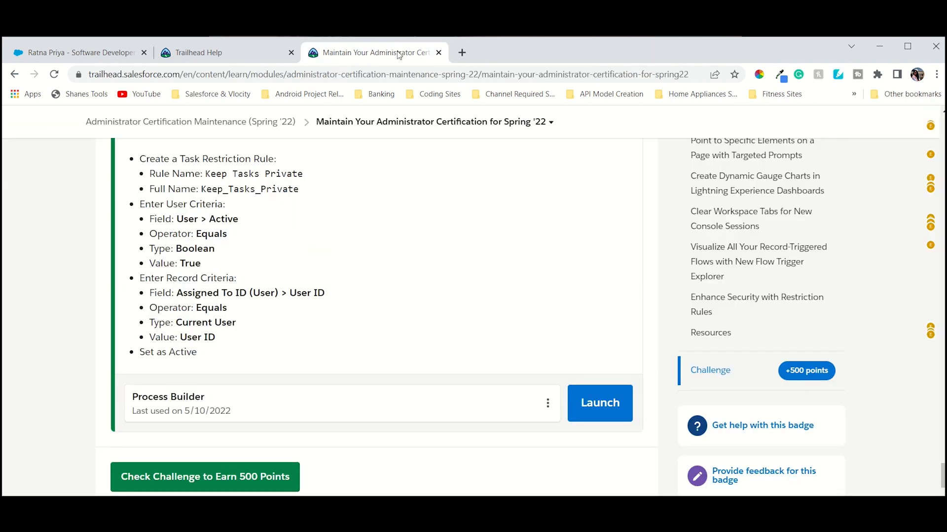
Launch the Process Builder hands-on org from the challenge and switch to its Salesforce home page.
{"action": "left_click", "coordinate": [597, 401]}
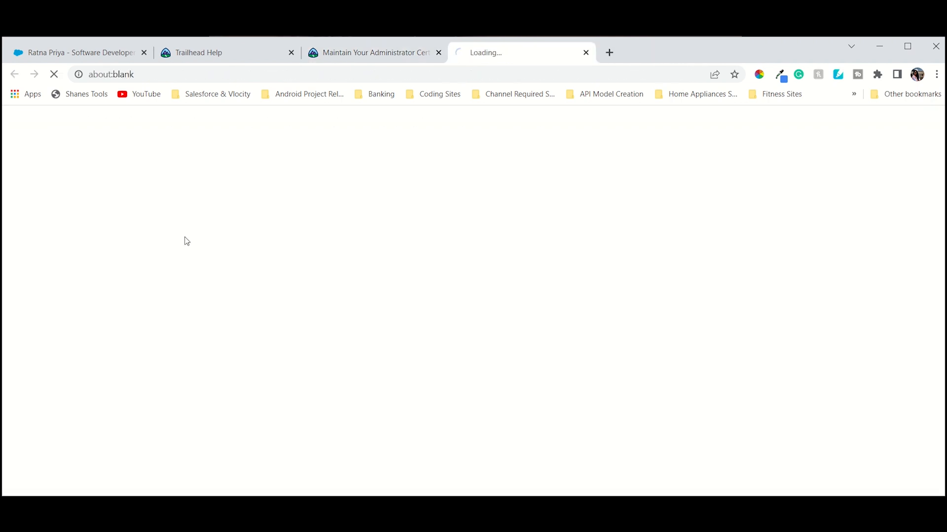
{"action": "left_click", "coordinate": [370, 55]}
{"action": "scroll", "coordinate": [364, 302], "scroll_direction": "up", "scroll_amount": 3}
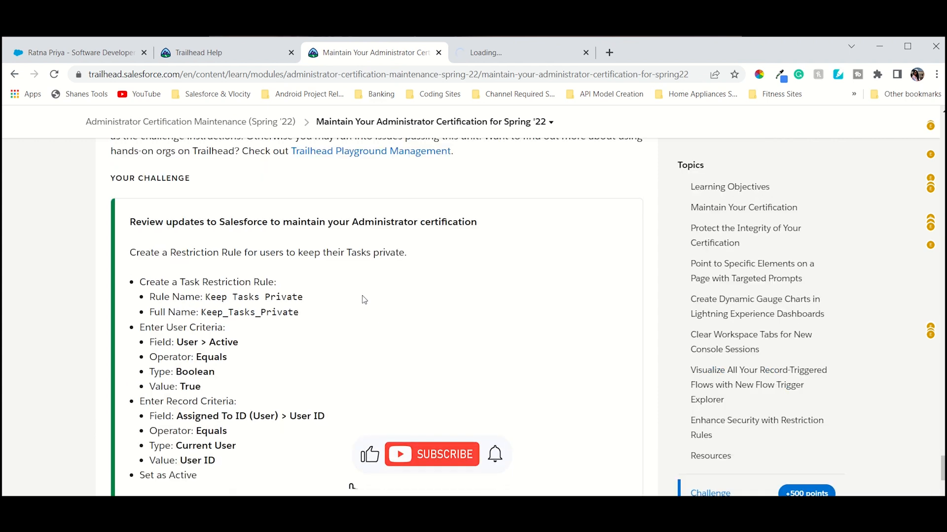
{"action": "scroll", "coordinate": [364, 302], "scroll_direction": "down", "scroll_amount": 1}
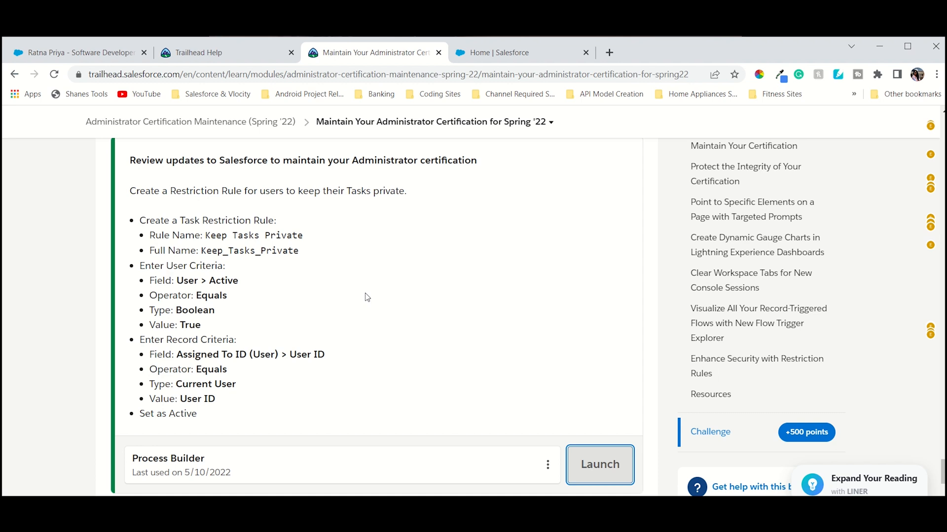
{"action": "left_click", "coordinate": [542, 53]}
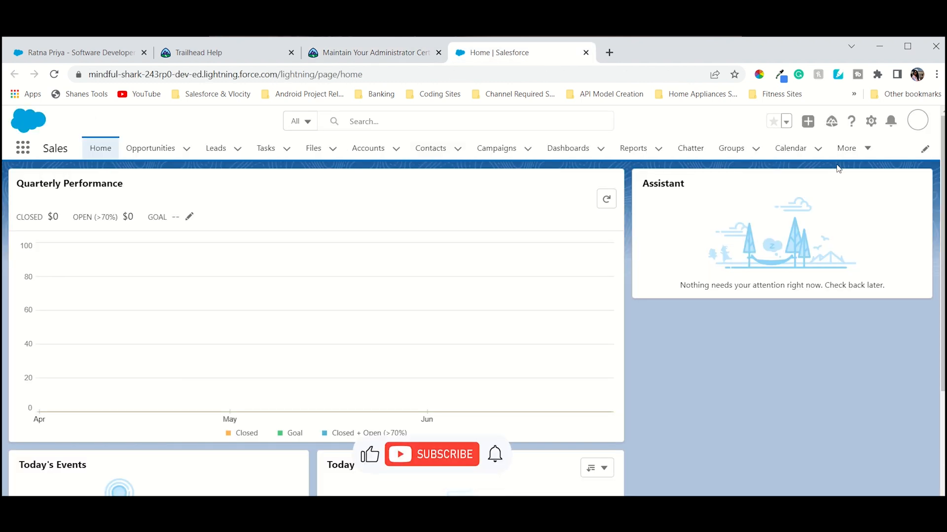
Open Setup in a new tab and go to Object Manager.
{"action": "left_click", "coordinate": [871, 123]}
{"action": "left_click", "coordinate": [820, 154]}
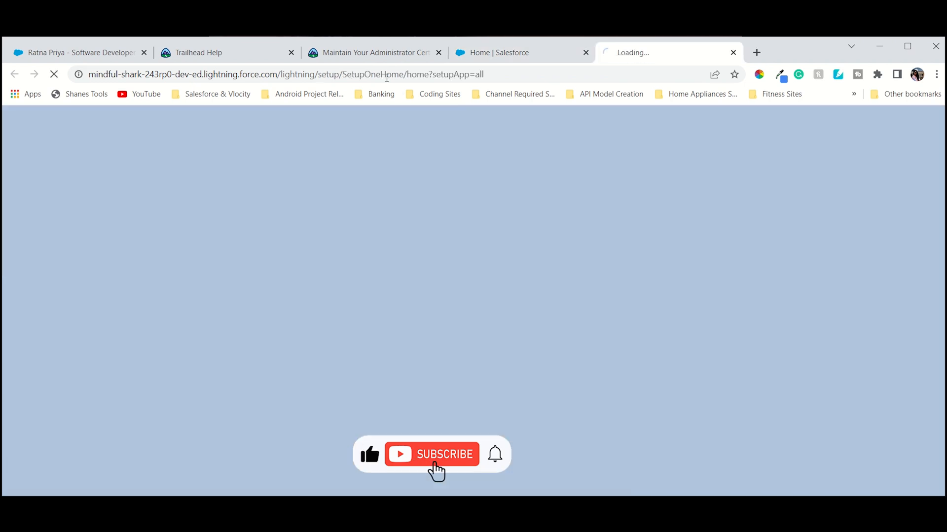
{"action": "left_click", "coordinate": [380, 52]}
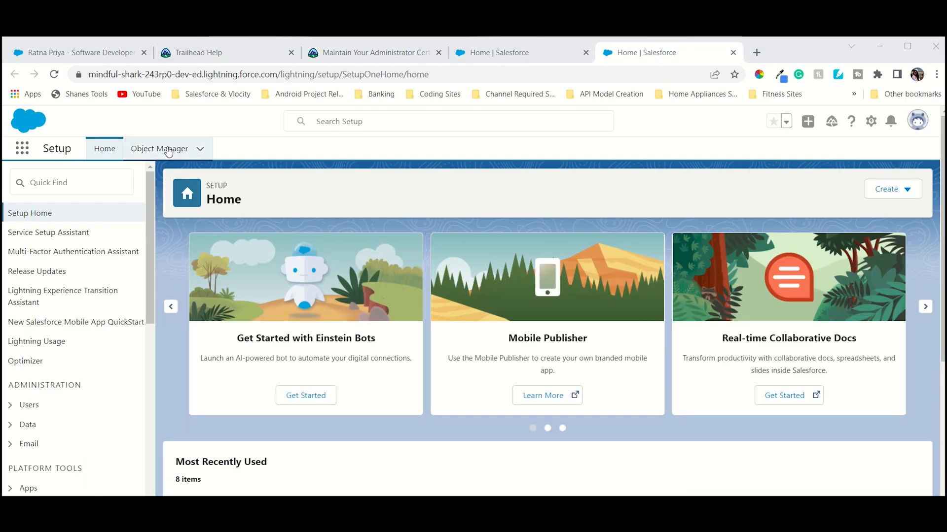
{"action": "left_click", "coordinate": [165, 149]}
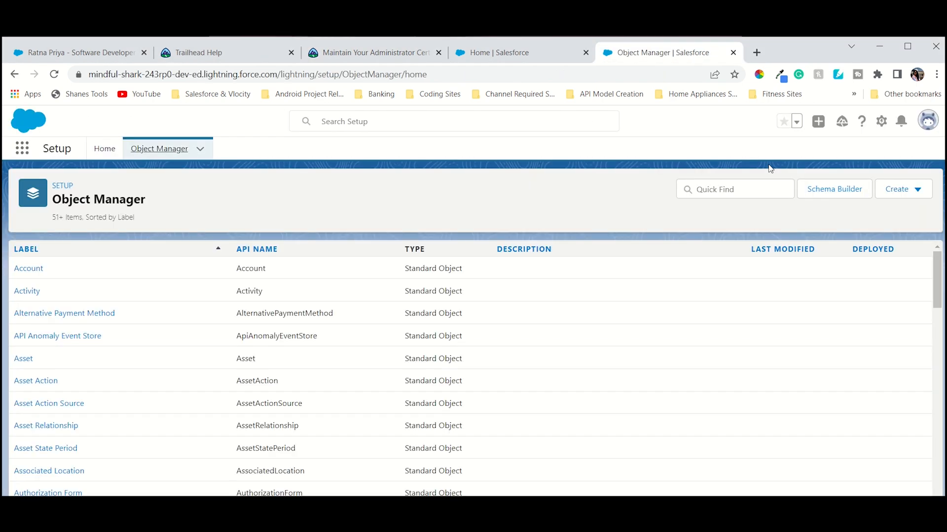
Search Object Manager for task, open the Task object and start a new restriction rule.
{"action": "left_click", "coordinate": [728, 189]}
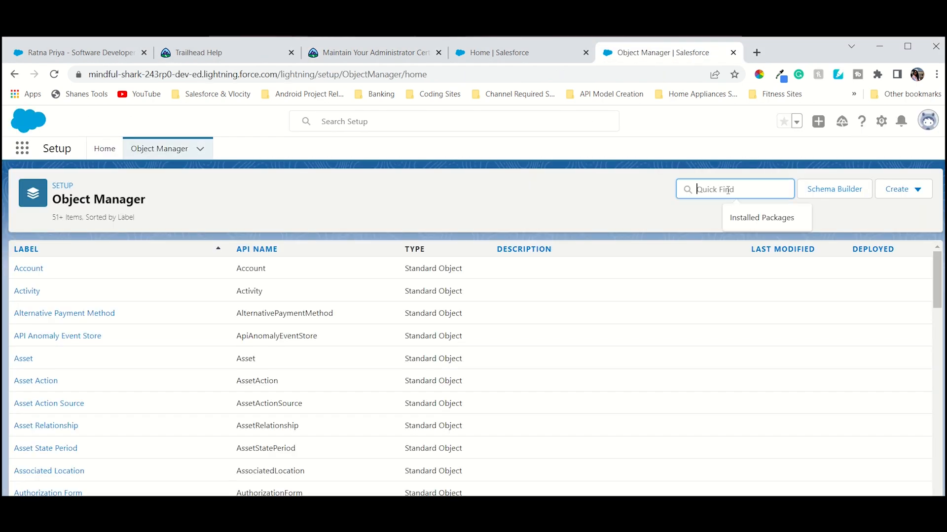
{"action": "type", "text": "task"}
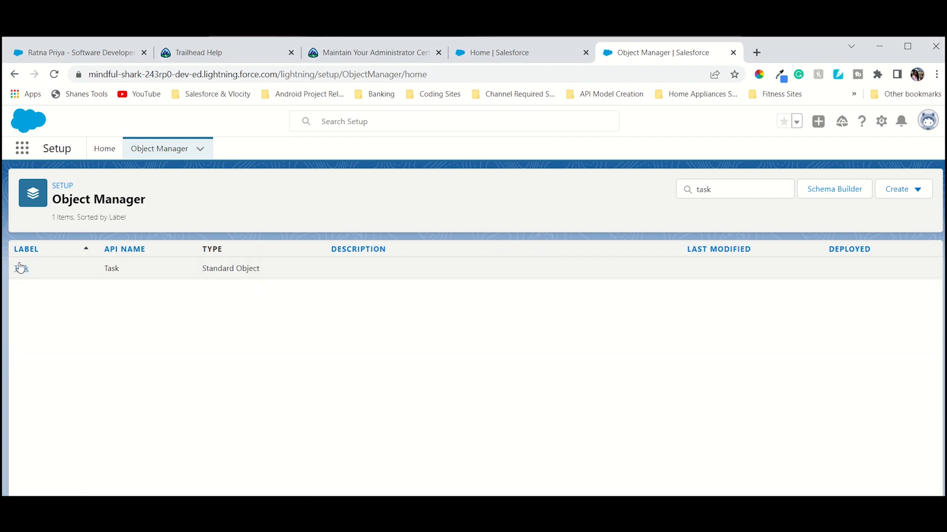
{"action": "left_click", "coordinate": [19, 268]}
{"action": "scroll", "coordinate": [66, 471], "scroll_direction": "down", "scroll_amount": 2}
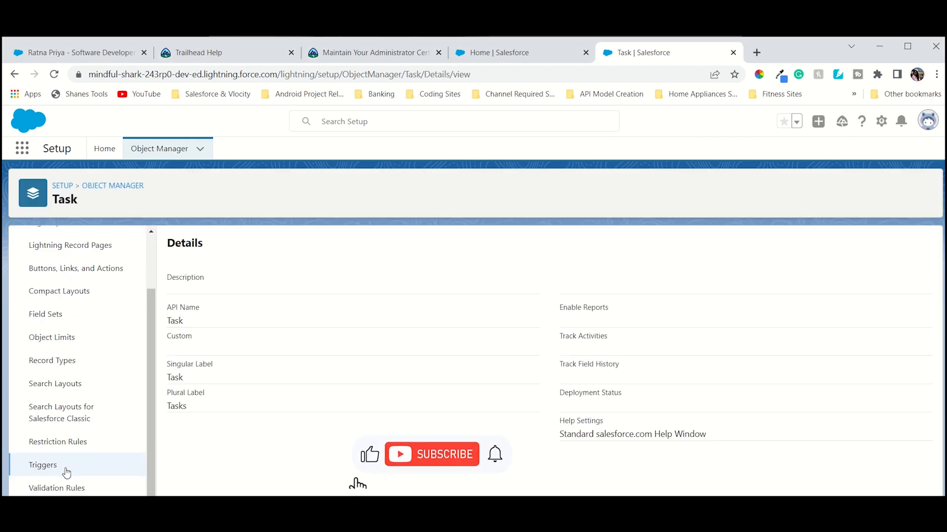
{"action": "left_click", "coordinate": [60, 442]}
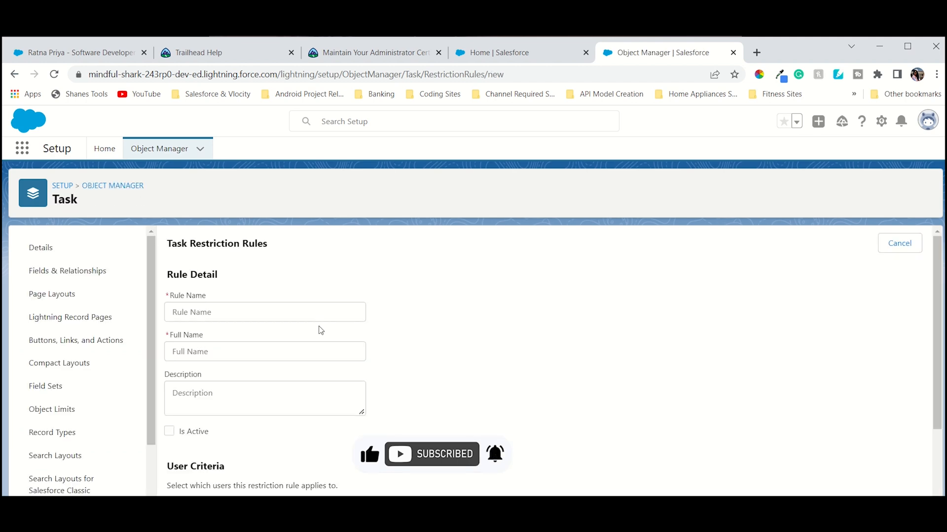
Set the rule name to Keep Tasks Private, copied from the challenge instructions.
{"action": "left_click", "coordinate": [393, 55]}
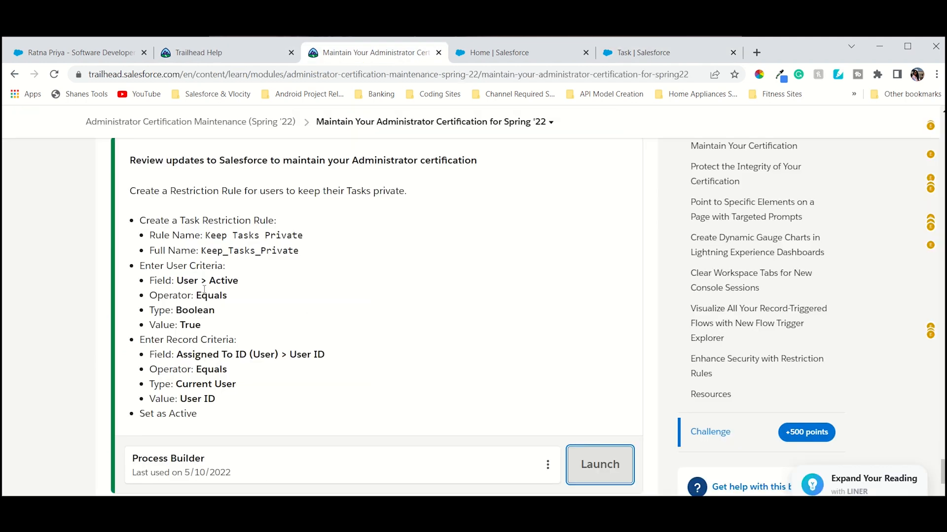
{"action": "left_click_drag", "start_coordinate": [209, 237], "coordinate": [266, 237]}
{"action": "left_click", "coordinate": [215, 237]}
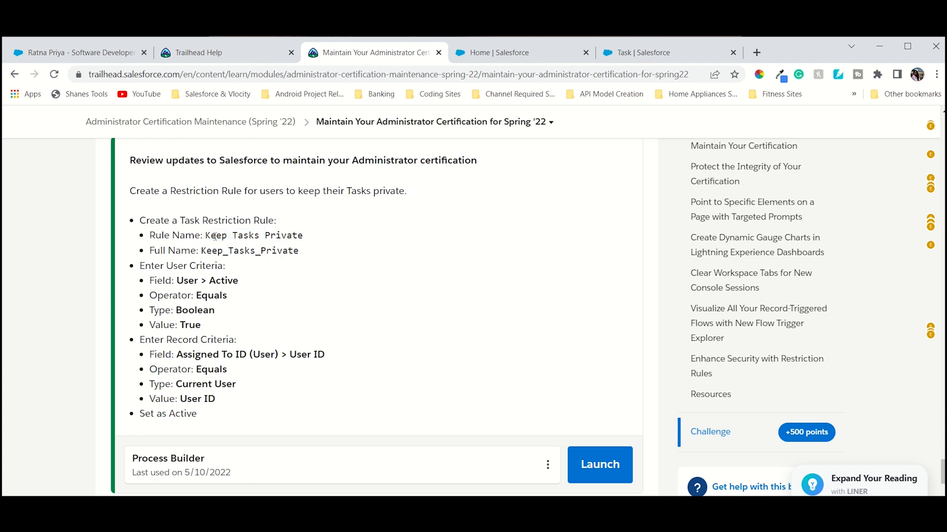
{"action": "left_click_drag", "start_coordinate": [206, 236], "coordinate": [302, 237]}
{"action": "key", "text": "ctrl+c"}
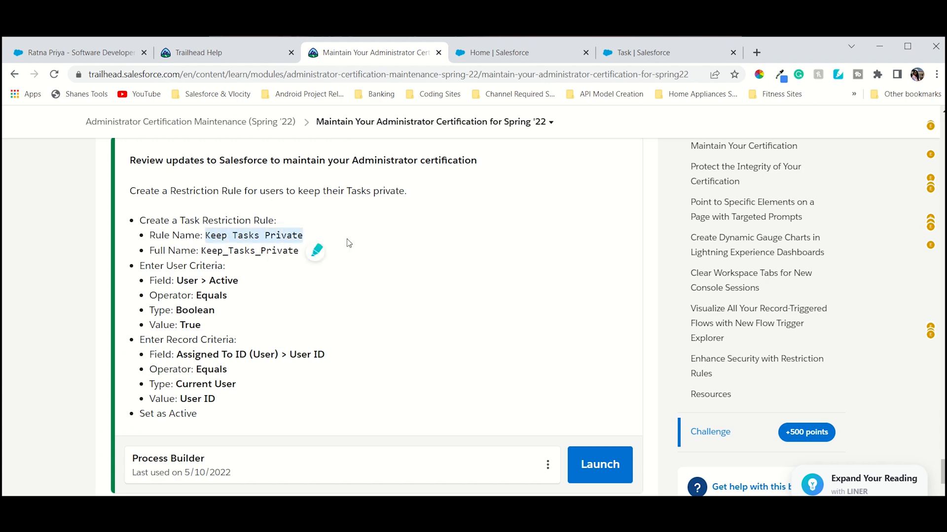
{"action": "left_click", "coordinate": [641, 52]}
{"action": "key", "text": "ctrl+v"}
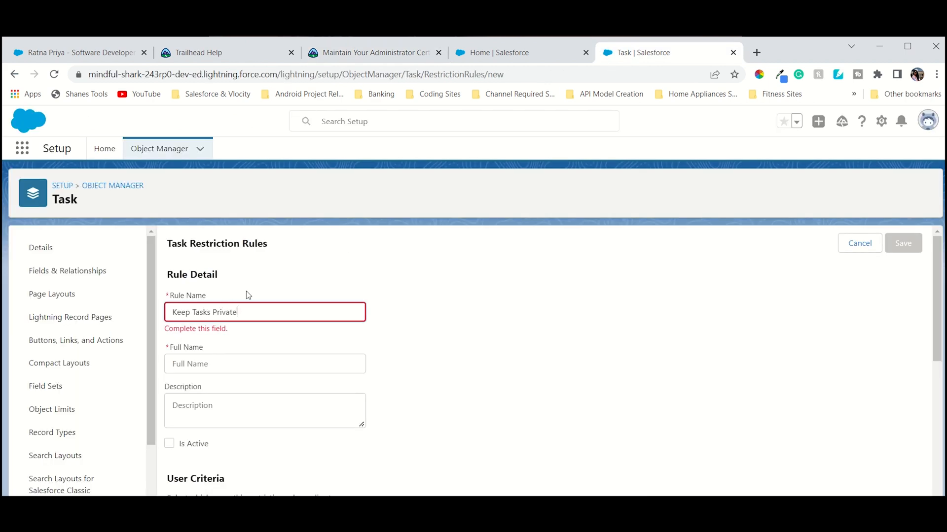
Set the full name to Keep_Tasks_Private, copied from the challenge instructions.
{"action": "left_click", "coordinate": [392, 53]}
{"action": "left_click_drag", "start_coordinate": [202, 252], "coordinate": [298, 252]}
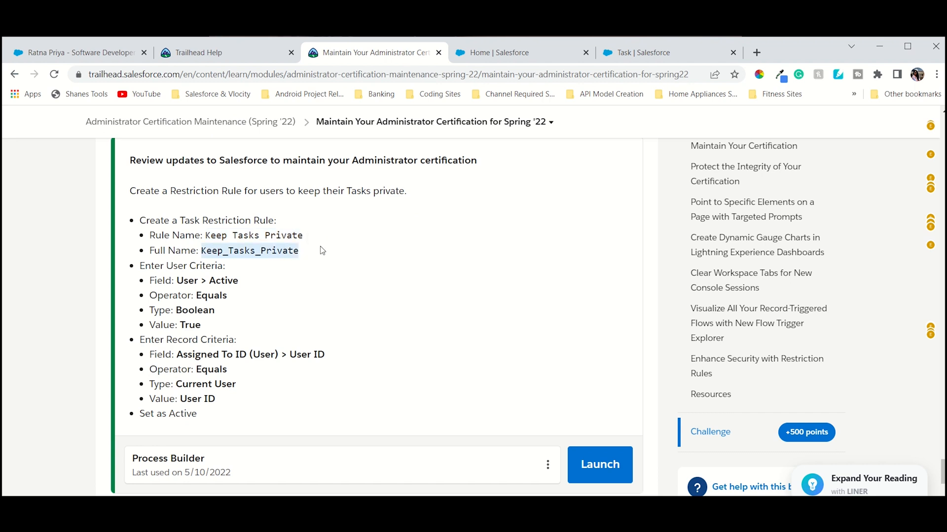
{"action": "left_click", "coordinate": [639, 58]}
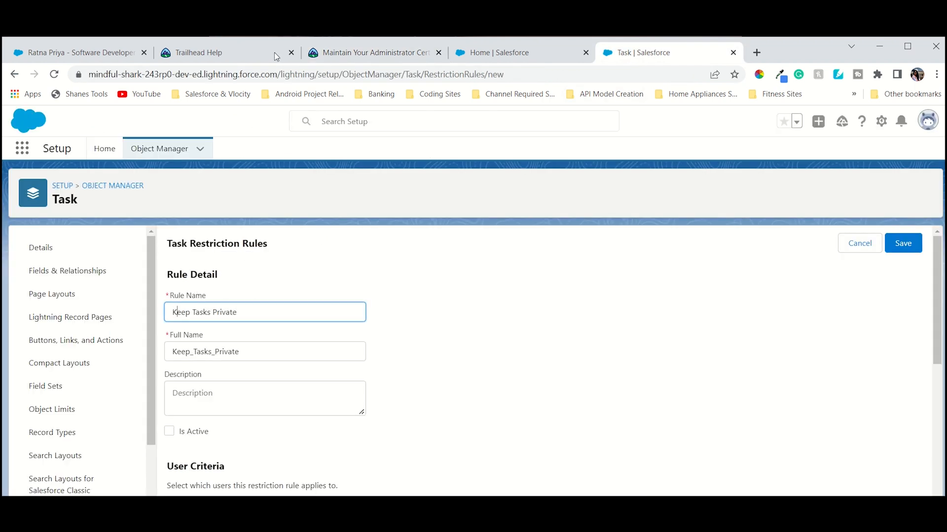
Compare the challenge's user and record criteria with the criteria sections of the rule form.
{"action": "left_click", "coordinate": [327, 53]}
{"action": "scroll", "coordinate": [272, 266], "scroll_direction": "down", "scroll_amount": 2}
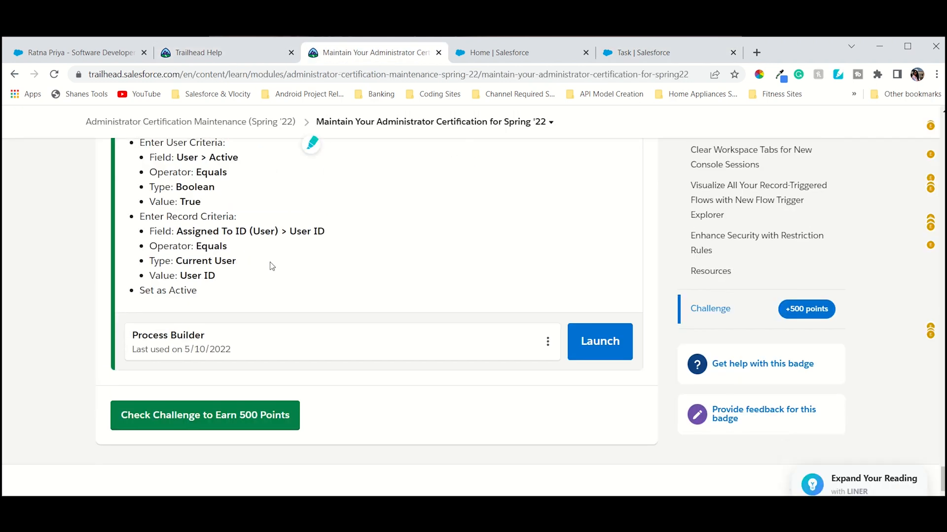
{"action": "left_click", "coordinate": [622, 47]}
{"action": "scroll", "coordinate": [347, 363], "scroll_direction": "down", "scroll_amount": 4}
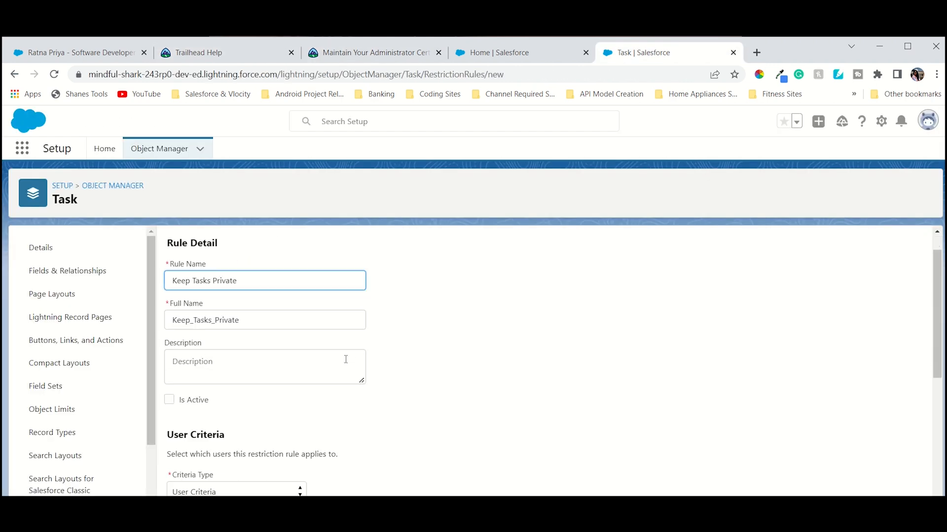
{"action": "scroll", "coordinate": [347, 363], "scroll_direction": "down", "scroll_amount": 1}
{"action": "left_click", "coordinate": [369, 49]}
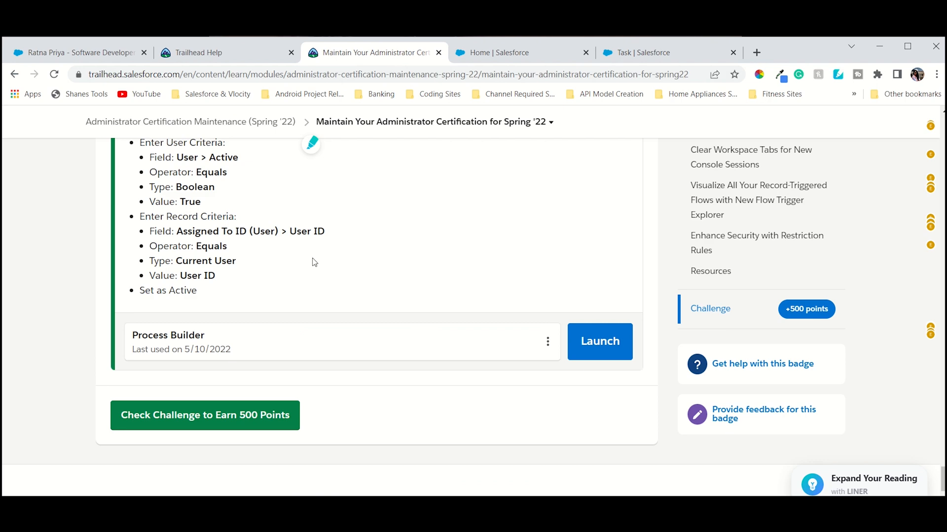
{"action": "scroll", "coordinate": [314, 262], "scroll_direction": "up", "scroll_amount": 3}
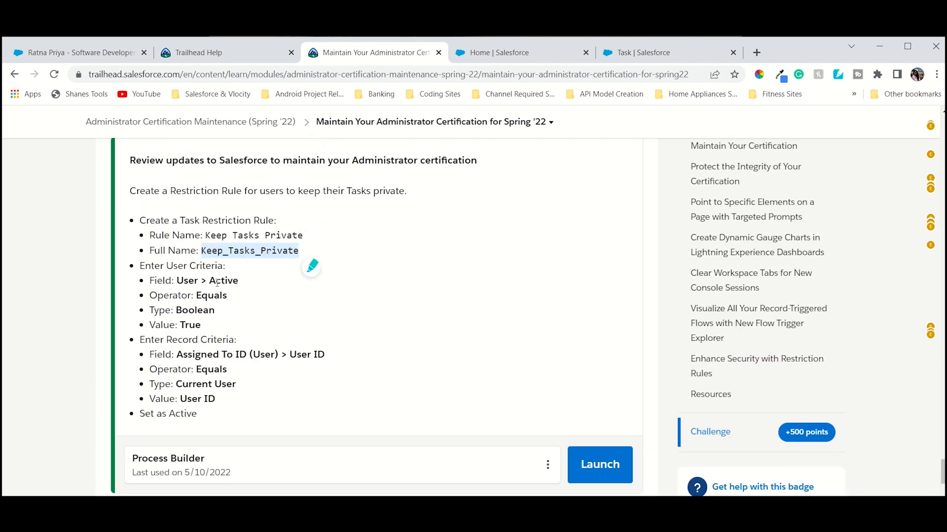
{"action": "left_click", "coordinate": [649, 53]}
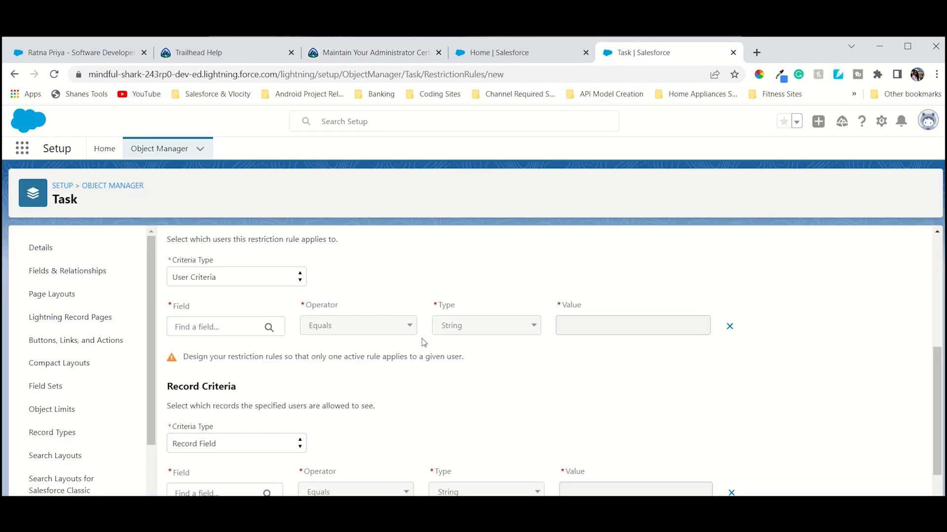
{"action": "scroll", "coordinate": [359, 345], "scroll_direction": "down", "scroll_amount": 1}
{"action": "scroll", "coordinate": [249, 301], "scroll_direction": "up", "scroll_amount": 4}
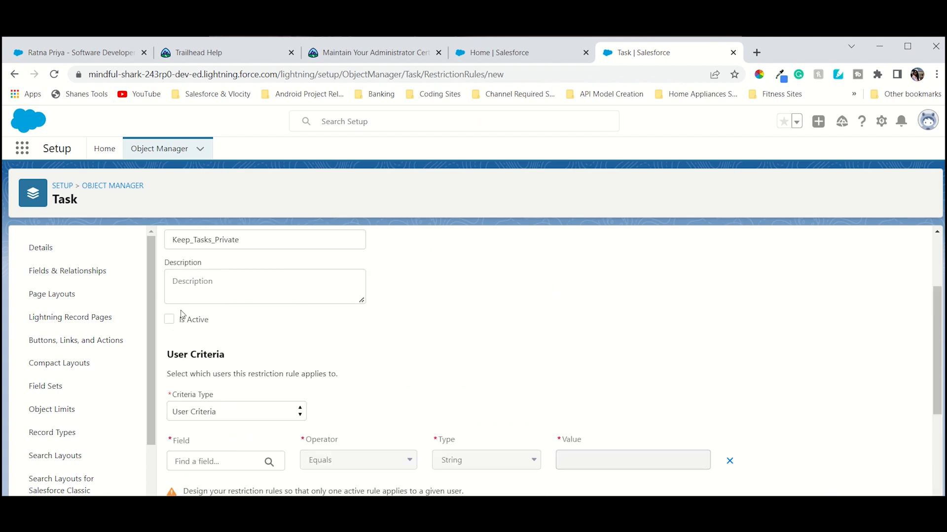
Mark the restriction rule as active.
{"action": "left_click", "coordinate": [170, 320]}
{"action": "scroll", "coordinate": [232, 341], "scroll_direction": "down", "scroll_amount": 4}
{"action": "scroll", "coordinate": [237, 345], "scroll_direction": "up", "scroll_amount": 1}
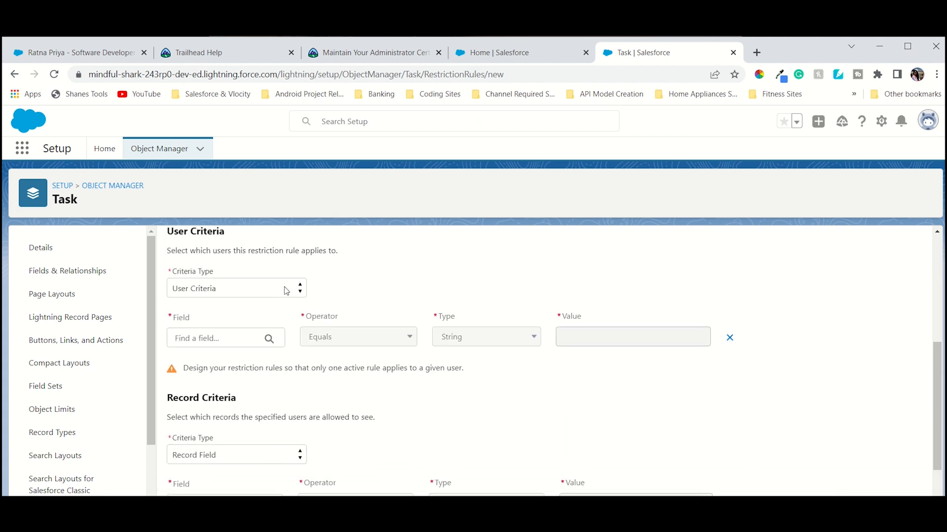
Set the user criteria to field User > Active with value True, checking the challenge instructions.
{"action": "left_click", "coordinate": [237, 345]}
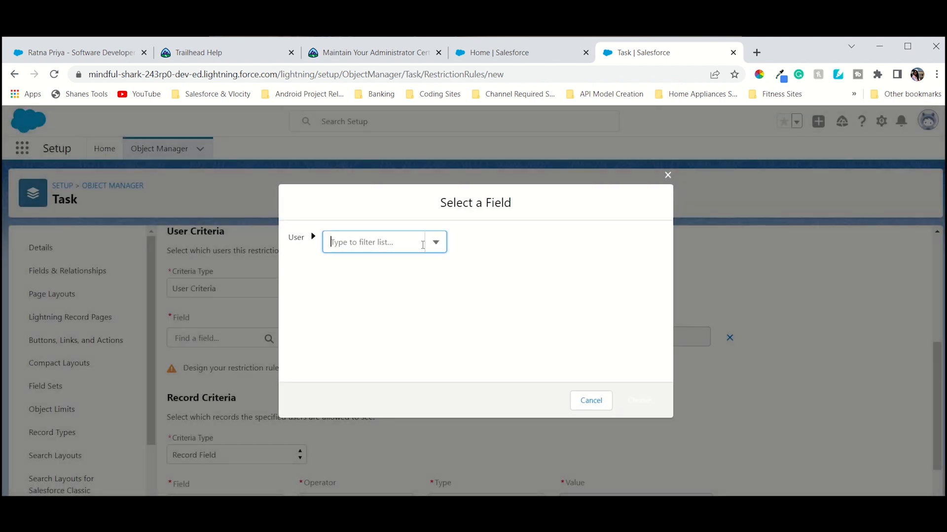
{"action": "left_click", "coordinate": [394, 235]}
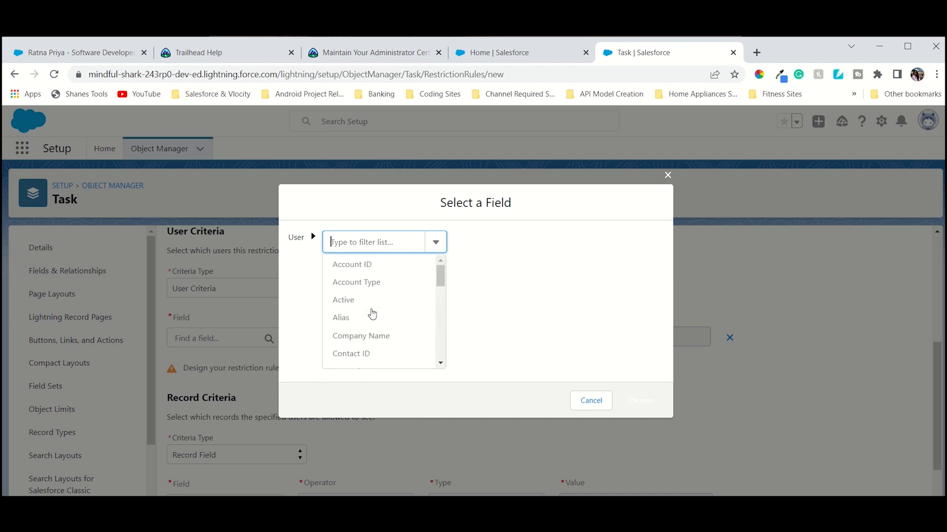
{"action": "left_click", "coordinate": [372, 301]}
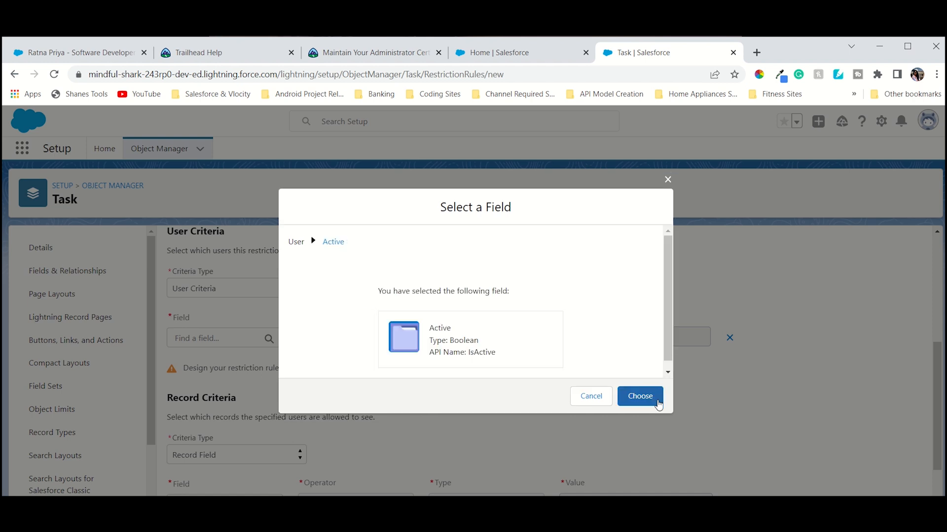
{"action": "left_click", "coordinate": [640, 396]}
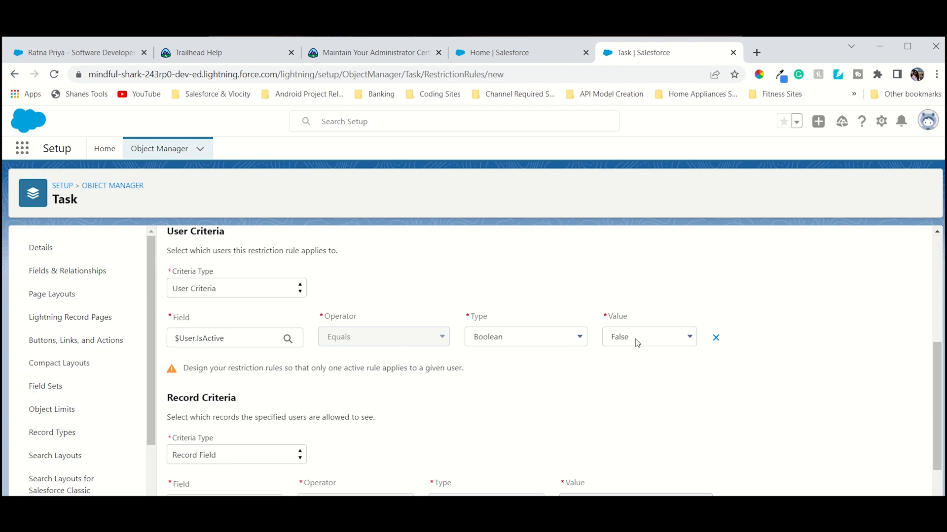
{"action": "left_click", "coordinate": [345, 52]}
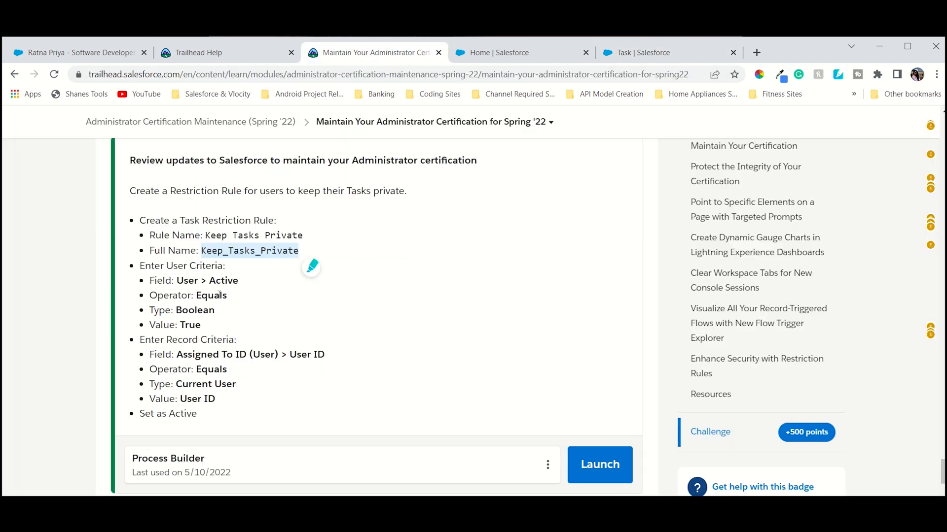
{"action": "left_click", "coordinate": [632, 53]}
{"action": "left_click", "coordinate": [634, 338]}
{"action": "left_click", "coordinate": [629, 352]}
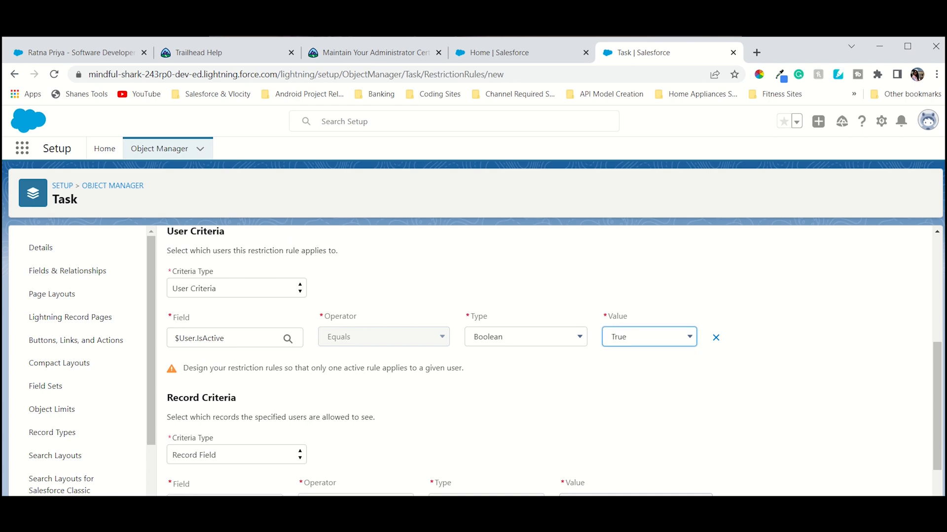
Set the record criteria field to Assigned To ID (User) > User ID.
{"action": "left_click", "coordinate": [350, 52]}
{"action": "scroll", "coordinate": [291, 286], "scroll_direction": "down", "scroll_amount": 3}
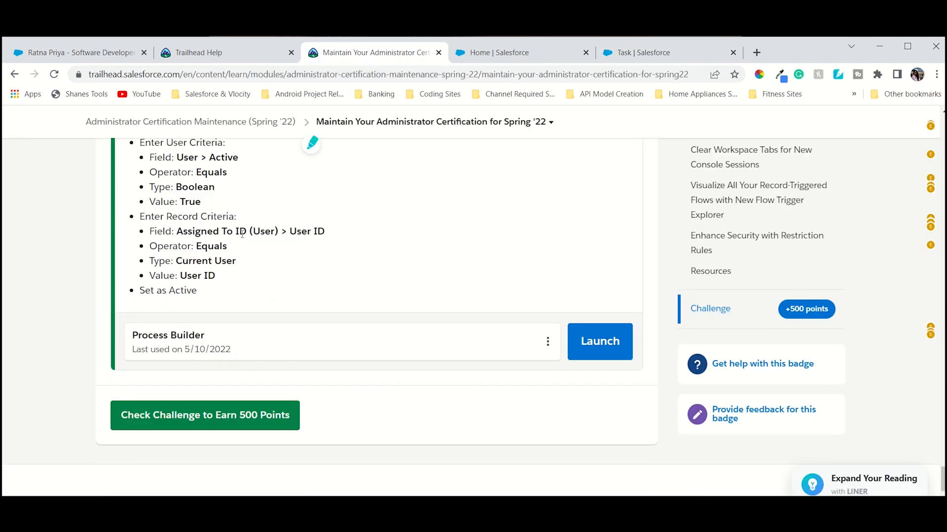
{"action": "left_click", "coordinate": [559, 54]}
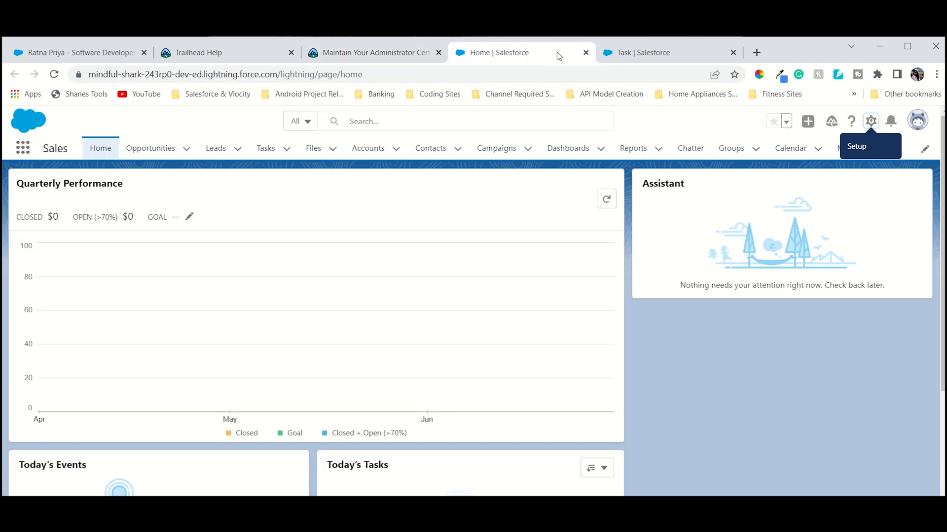
{"action": "left_click", "coordinate": [650, 47]}
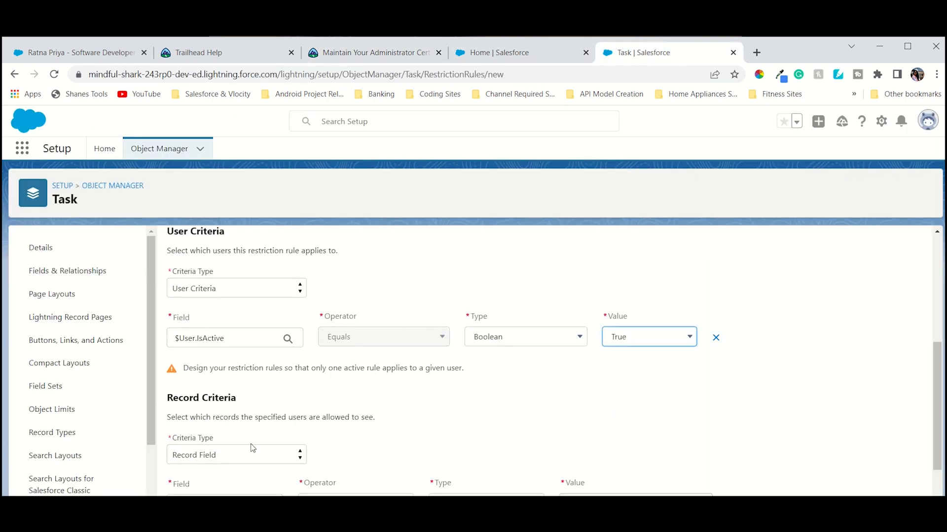
{"action": "scroll", "coordinate": [253, 448], "scroll_direction": "down", "scroll_amount": 1}
{"action": "left_click", "coordinate": [268, 444]}
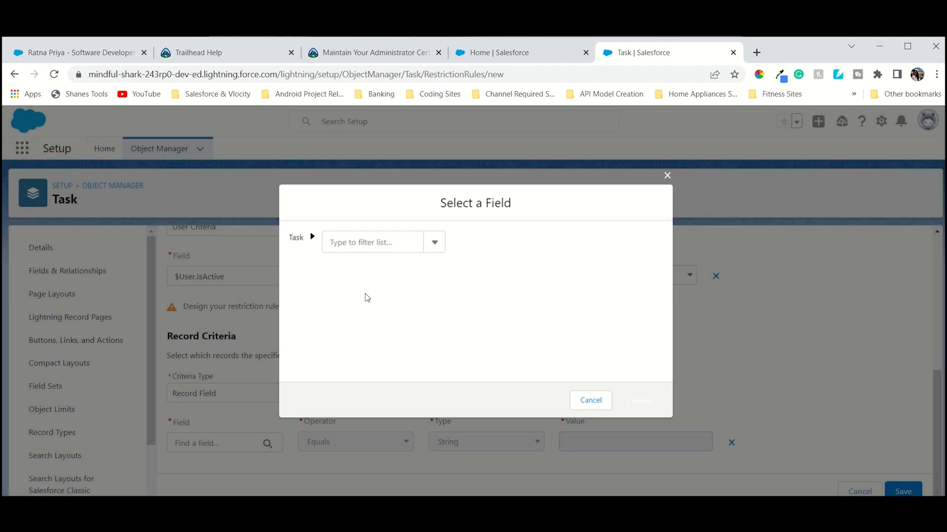
{"action": "left_click", "coordinate": [434, 242]}
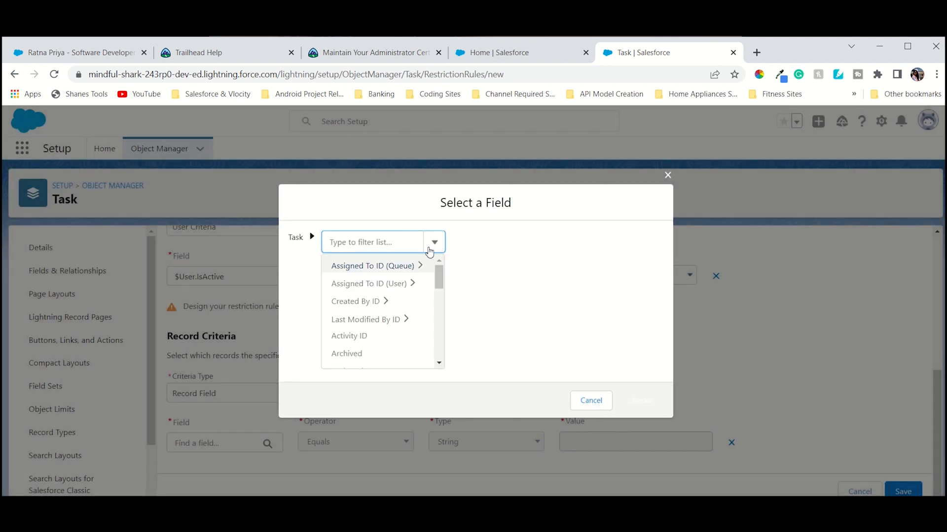
{"action": "left_click", "coordinate": [388, 287]}
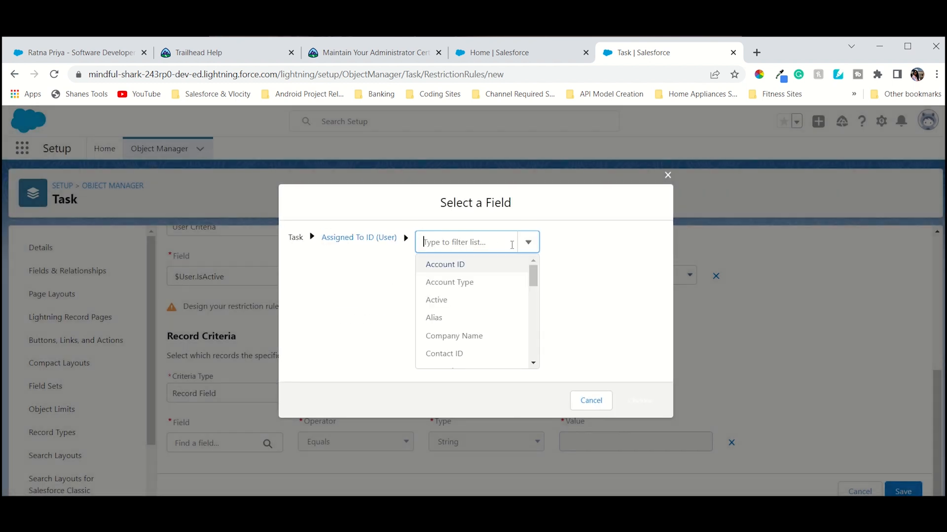
{"action": "scroll", "coordinate": [466, 348], "scroll_direction": "down", "scroll_amount": 3}
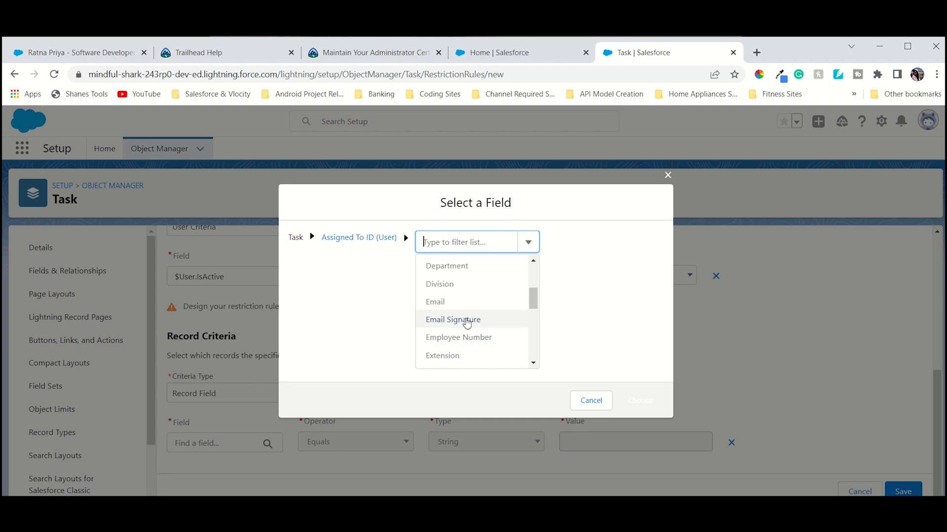
{"action": "scroll", "coordinate": [467, 324], "scroll_direction": "up", "scroll_amount": 3}
{"action": "scroll", "coordinate": [466, 322], "scroll_direction": "down", "scroll_amount": 10}
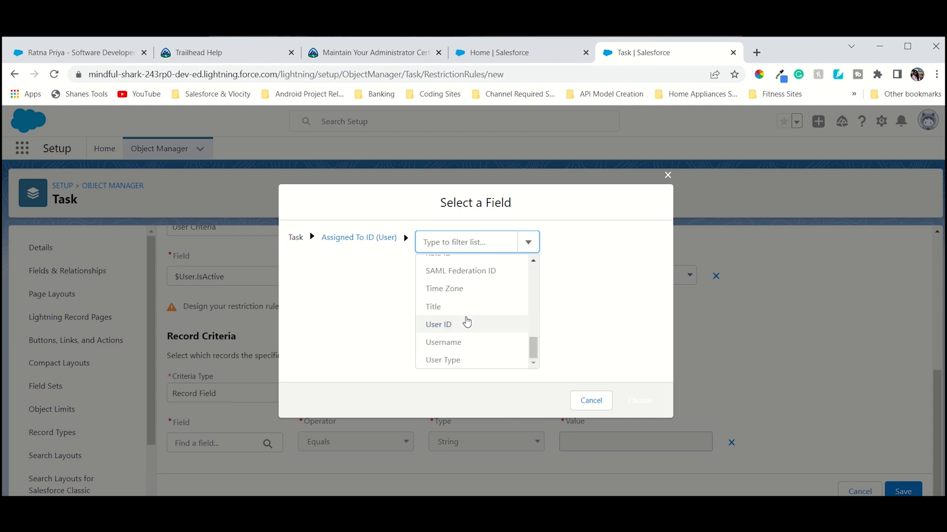
{"action": "left_click", "coordinate": [438, 324]}
{"action": "left_click", "coordinate": [623, 392]}
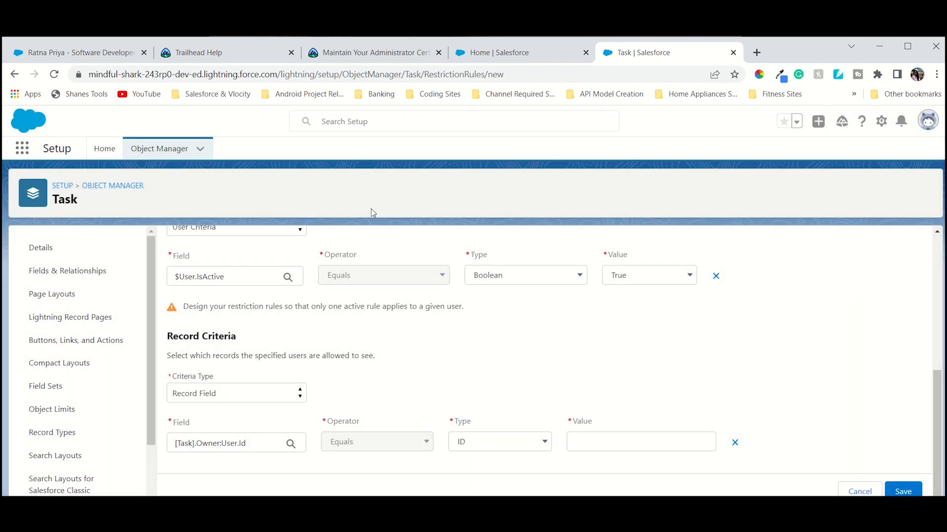
Set the record criteria type to Current User, as given in the challenge instructions.
{"action": "left_click", "coordinate": [368, 54]}
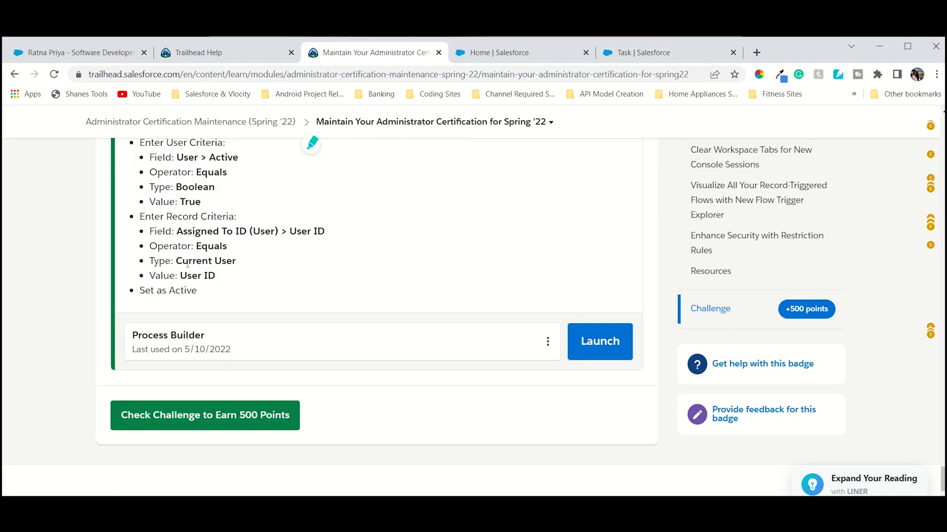
{"action": "left_click", "coordinate": [637, 55]}
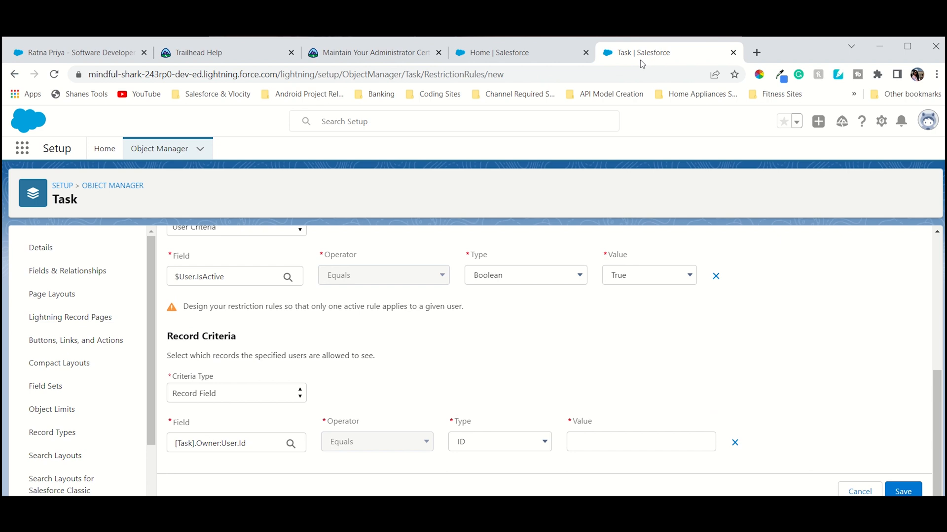
{"action": "left_click", "coordinate": [407, 58]}
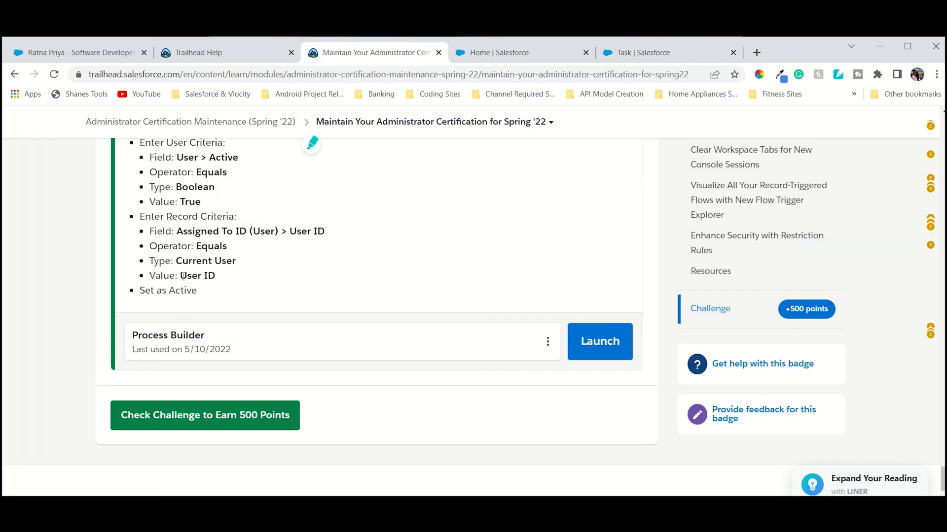
{"action": "left_click_drag", "start_coordinate": [181, 276], "coordinate": [218, 277]}
{"action": "left_click", "coordinate": [637, 53]}
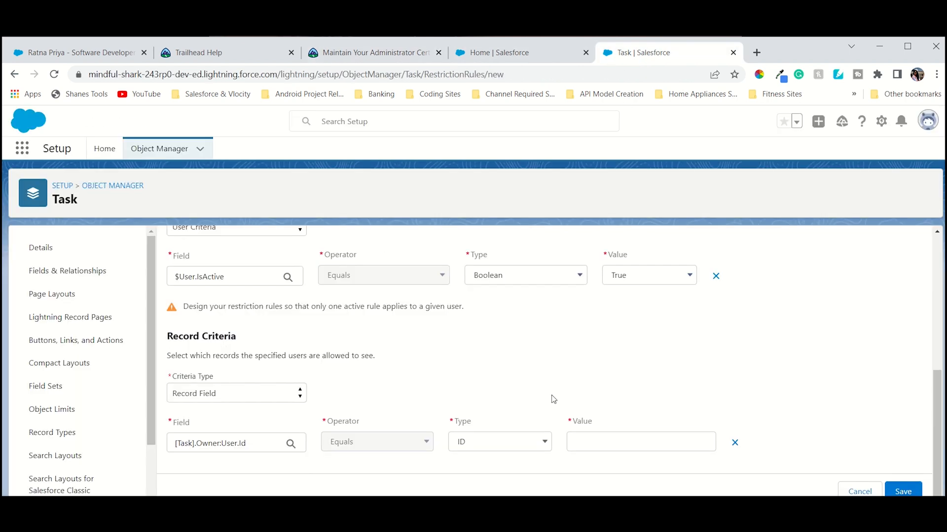
{"action": "double_click", "coordinate": [361, 442]}
{"action": "left_click", "coordinate": [482, 443]}
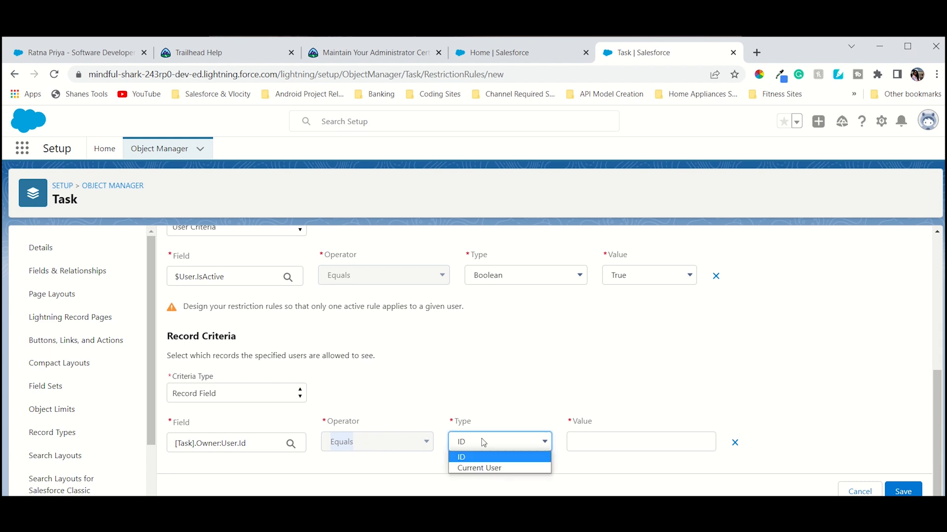
{"action": "left_click", "coordinate": [483, 468]}
Set the record criteria value to the current user's User ID field.
{"action": "left_click", "coordinate": [637, 443]}
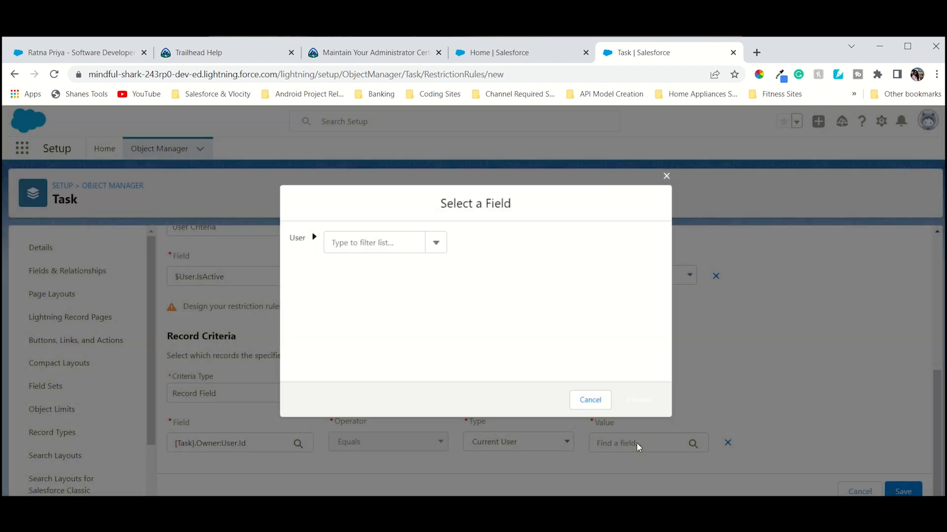
{"action": "left_click", "coordinate": [427, 247]}
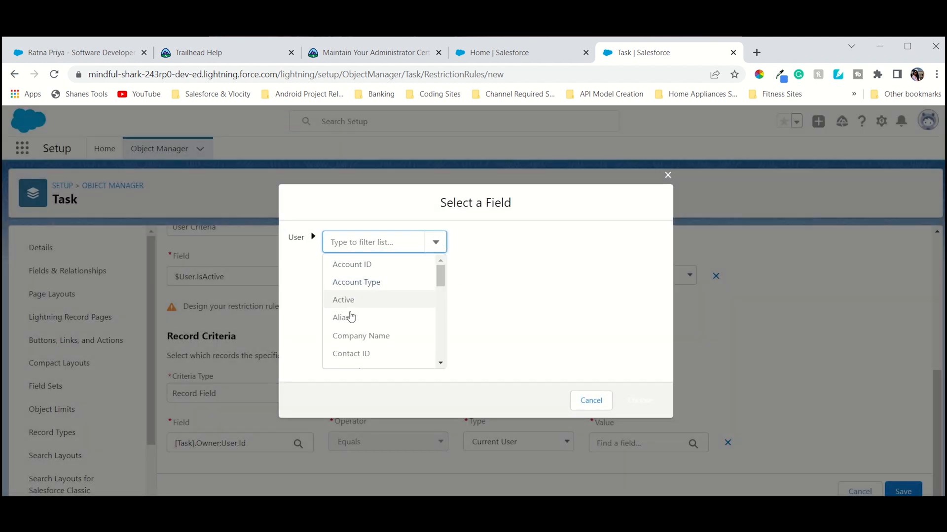
{"action": "scroll", "coordinate": [348, 325], "scroll_direction": "down", "scroll_amount": 10}
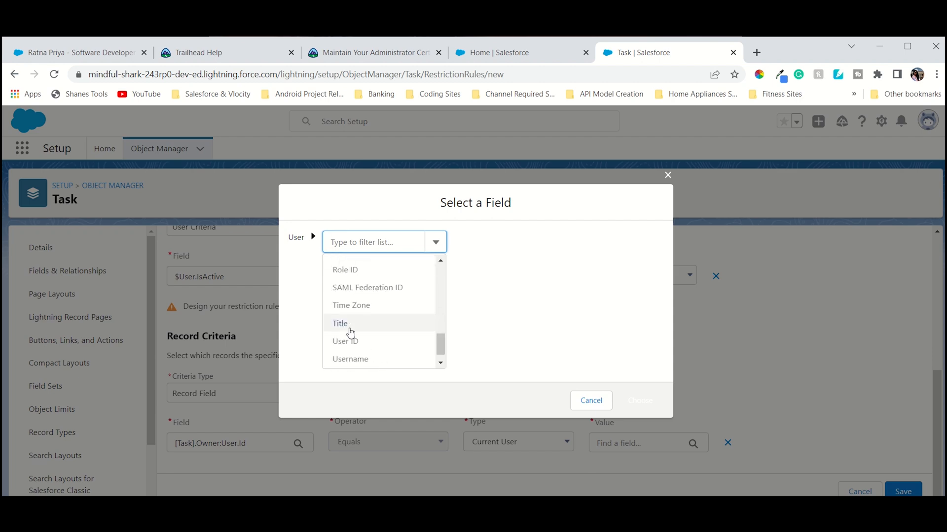
{"action": "left_click", "coordinate": [349, 341]}
{"action": "left_click", "coordinate": [637, 399]}
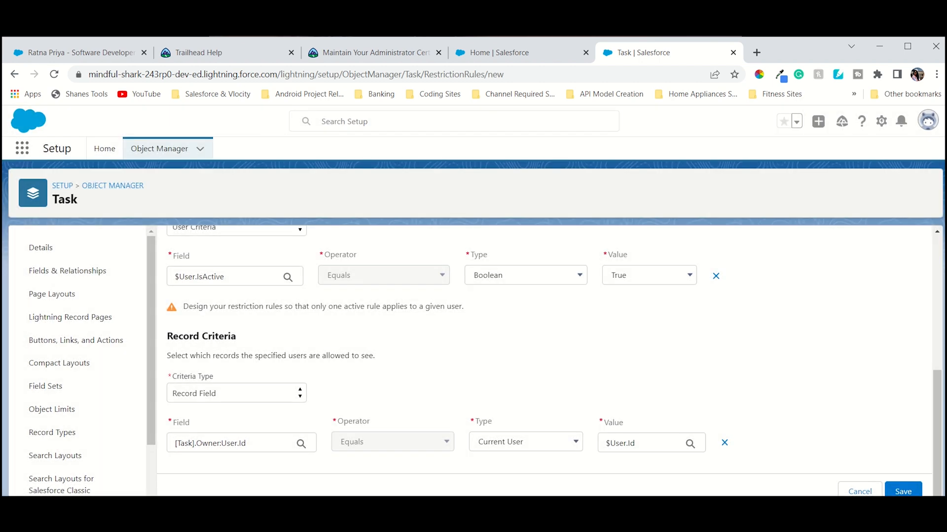
Review the rule form against the instructions and save the restriction rule.
{"action": "left_click", "coordinate": [343, 53]}
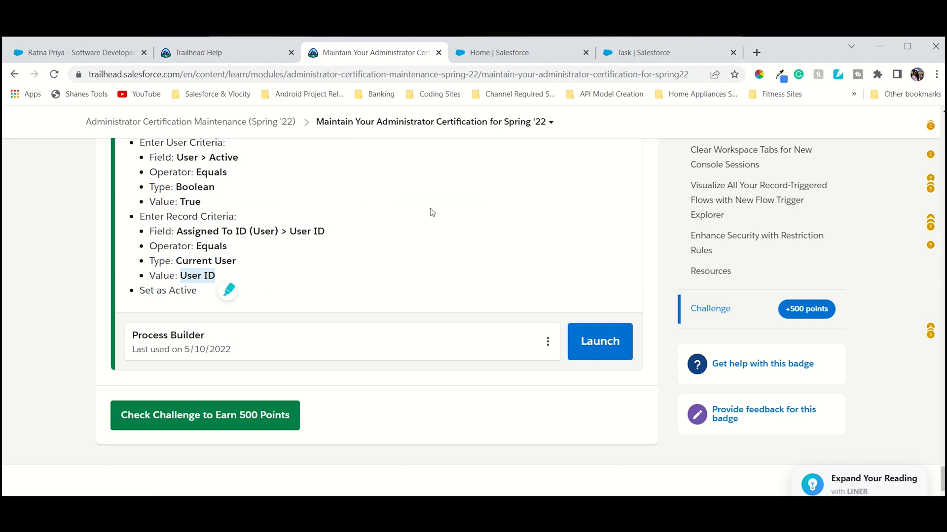
{"action": "left_click", "coordinate": [632, 53]}
{"action": "scroll", "coordinate": [418, 301], "scroll_direction": "up", "scroll_amount": 6}
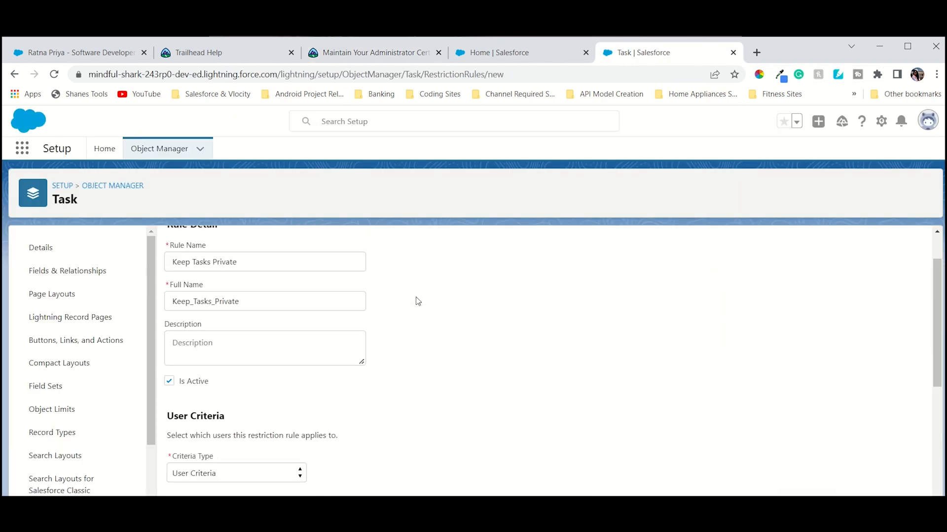
{"action": "scroll", "coordinate": [418, 301], "scroll_direction": "down", "scroll_amount": 5}
{"action": "left_click", "coordinate": [911, 493]}
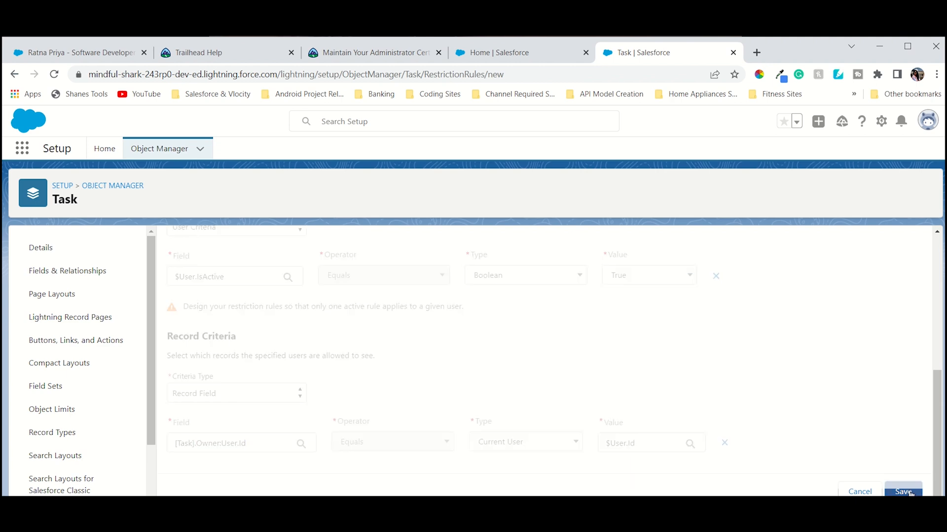
Check the Trailhead challenge to earn the 500 points.
{"action": "left_click", "coordinate": [386, 52]}
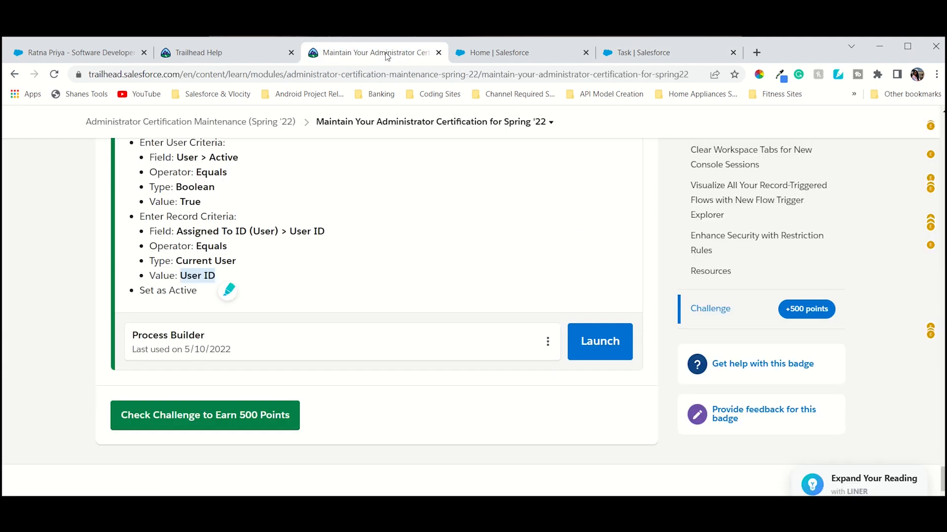
{"action": "left_click", "coordinate": [712, 55]}
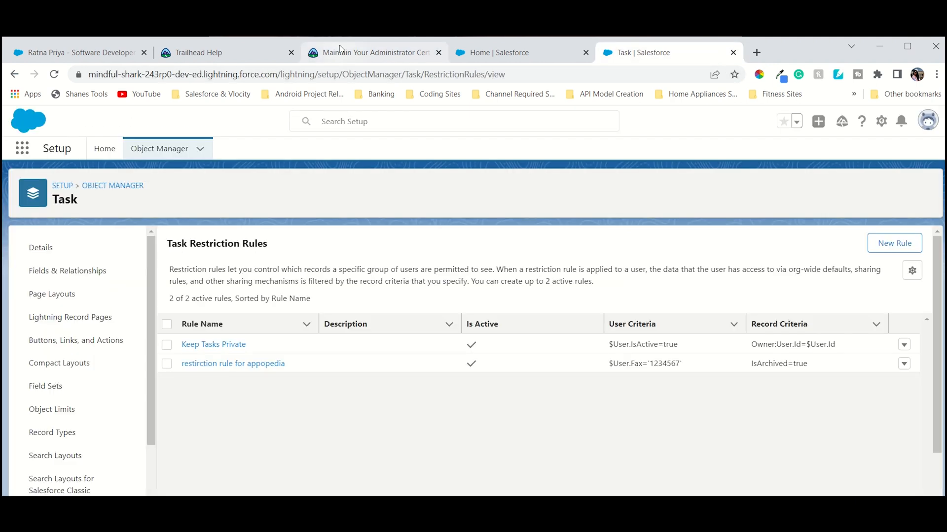
{"action": "left_click", "coordinate": [340, 49]}
{"action": "left_click", "coordinate": [205, 415]}
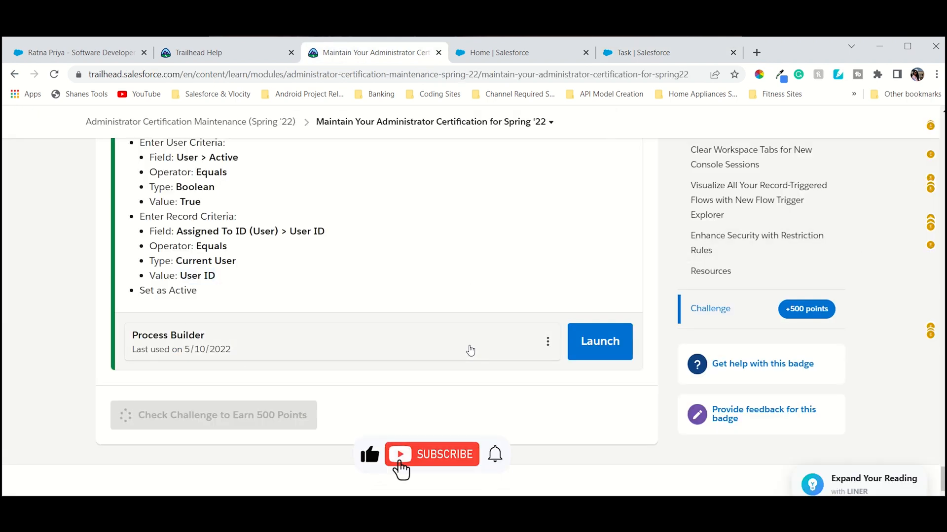
{"action": "scroll", "coordinate": [470, 349], "scroll_direction": "up", "scroll_amount": 1}
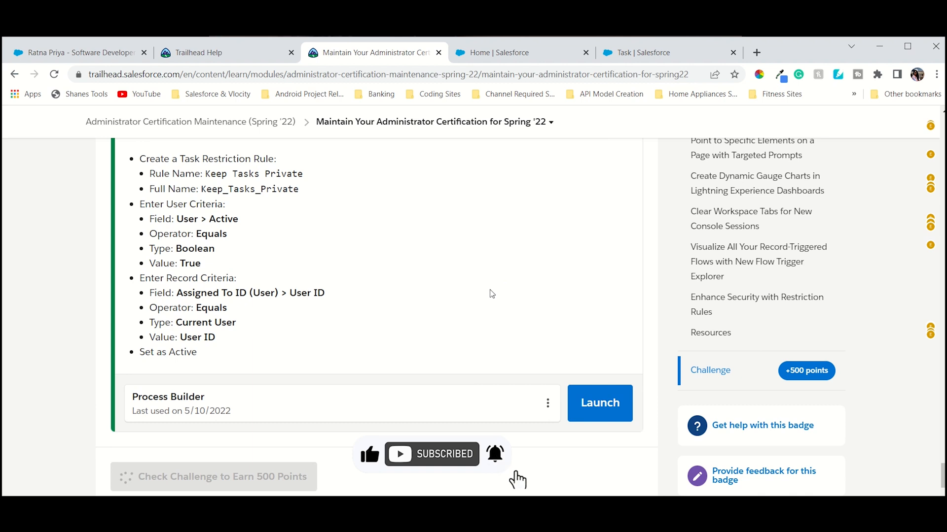